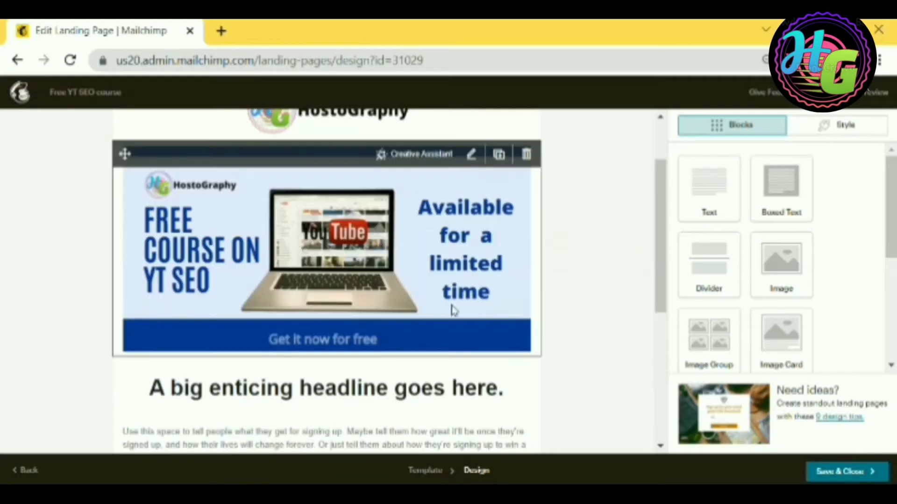
Step: Replace the placeholder headline below the course banner with "Get a step-by-step course on YT SEO"
scroll(458, 308, down, 2)
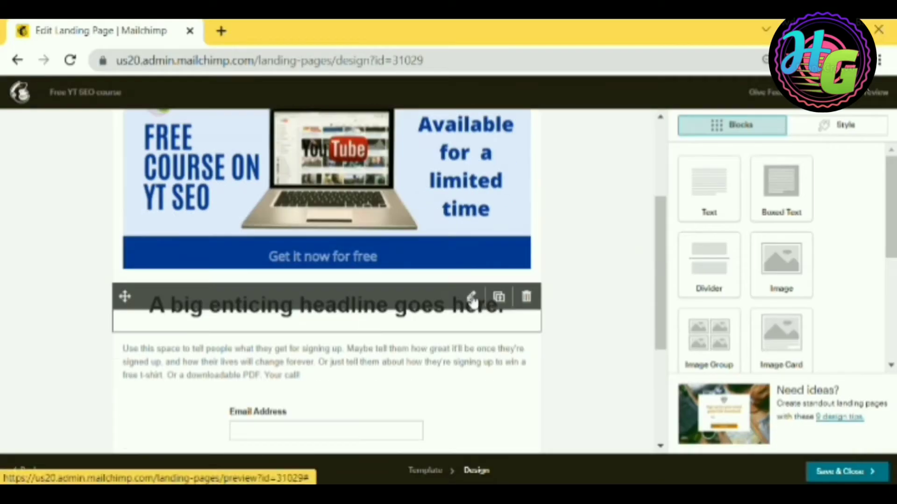
click(472, 298)
key(ctrl+a)
text(Get a step-by-step  course on YT SEO)
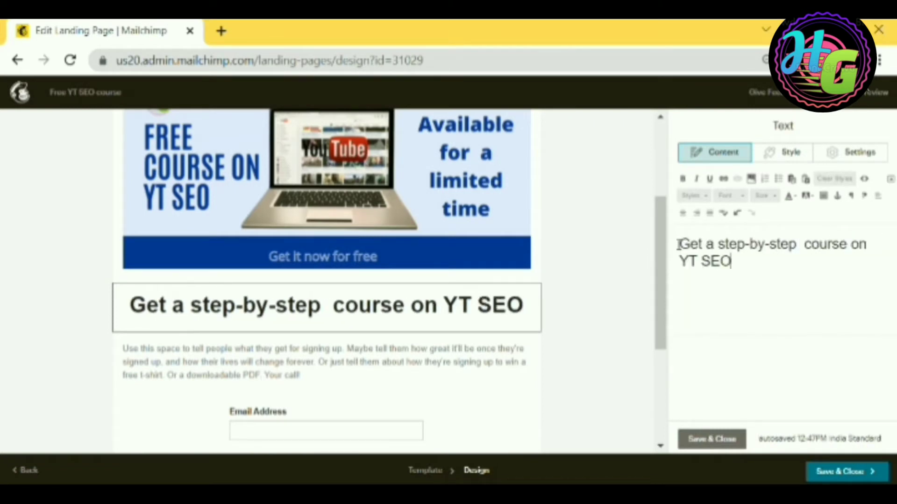
click(800, 244)
key(BackSpace)
Step: Extend the headline with "for FREE!" at its end and save the text block
click(748, 261)
text(for Absolutly)
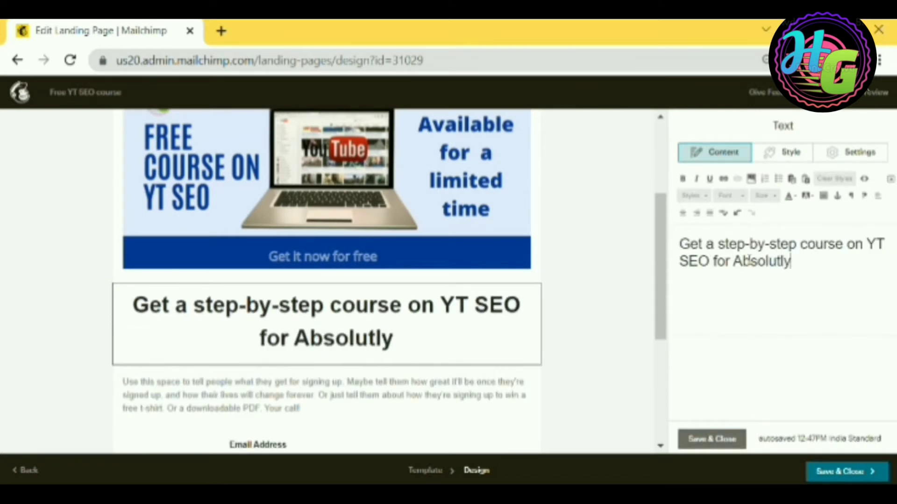
key(BackSpace)
key(BackSpace)
key(BackSpace)
key(BackSpace)
key(BackSpace)
key(BackSpace)
key(BackSpace)
key(BackSpace)
key(BackSpace)
text(FREE!)
click(730, 441)
Step: Replace the paragraph below the headline with an invitation to enter Name and Email to access this course for FREE!
scroll(551, 344, down, 2)
click(472, 296)
drag(679, 241, 805, 310)
text(Just enter your Name and your Email and get t)
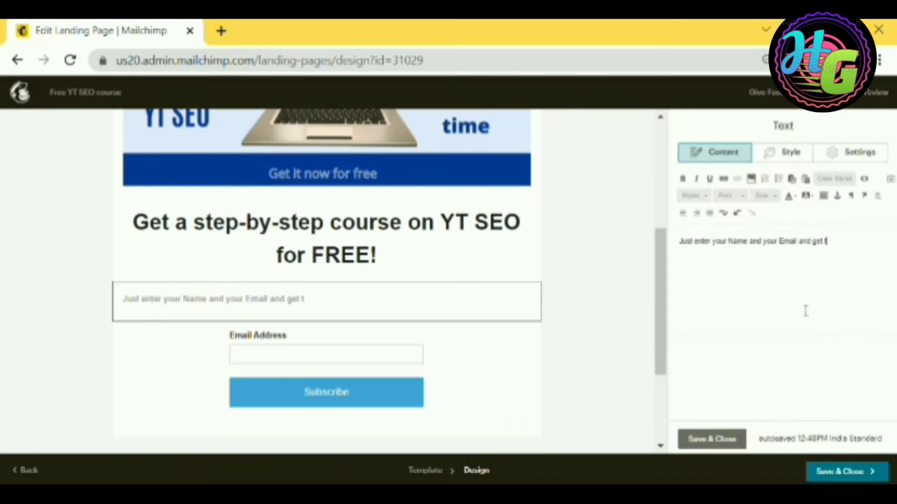
text(ccess of this course for FREE!)
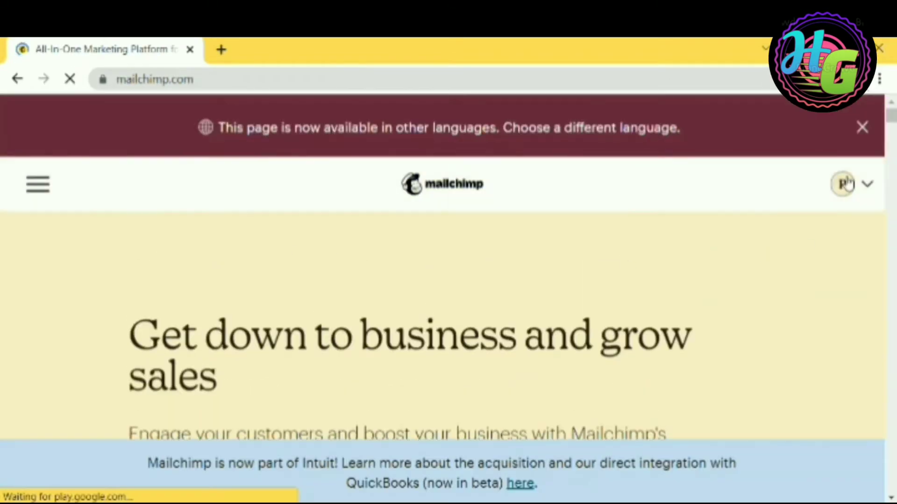
Step: Open the account dashboard and start creating a signup landing page
click(845, 183)
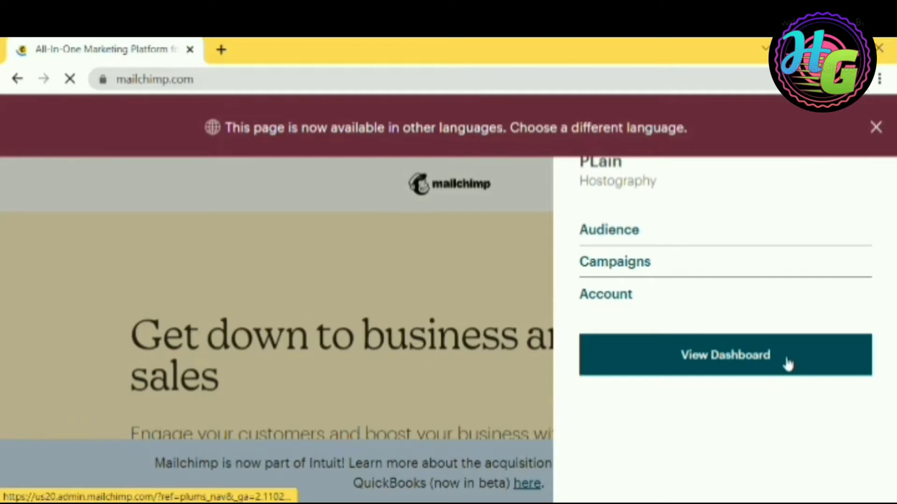
click(788, 363)
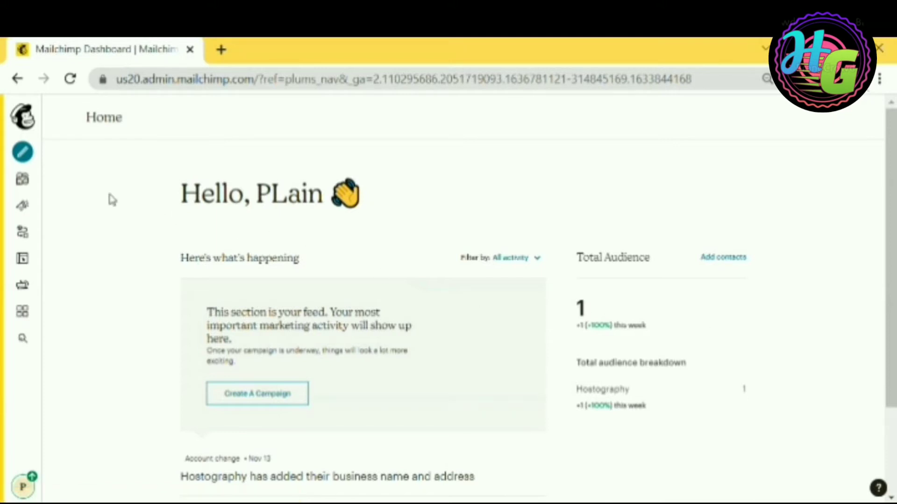
click(21, 153)
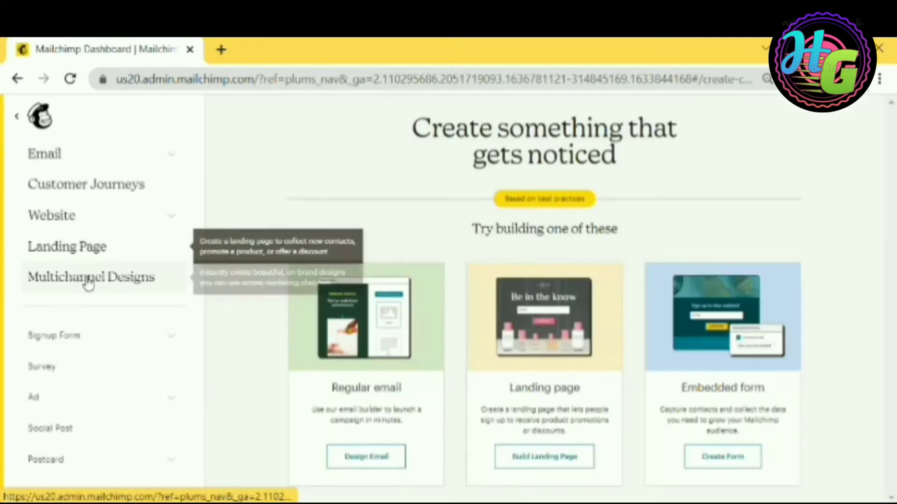
click(94, 337)
scroll(103, 317, down, 1)
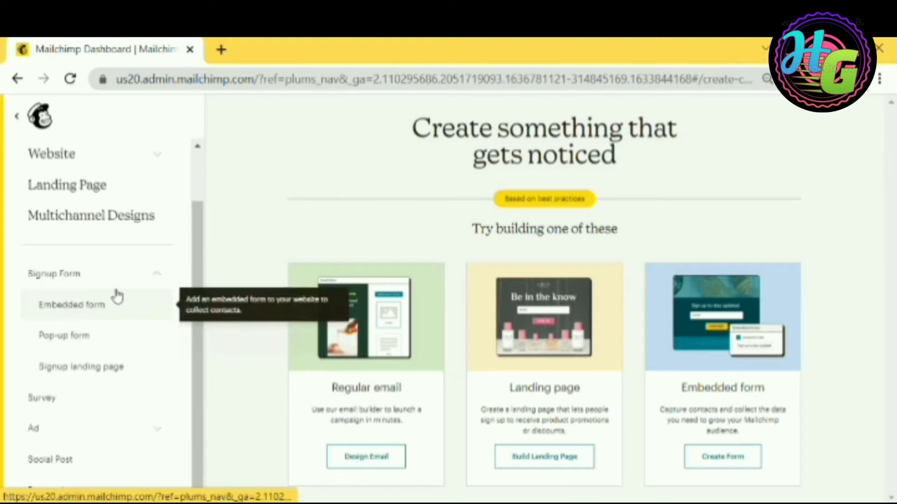
click(118, 374)
click(410, 307)
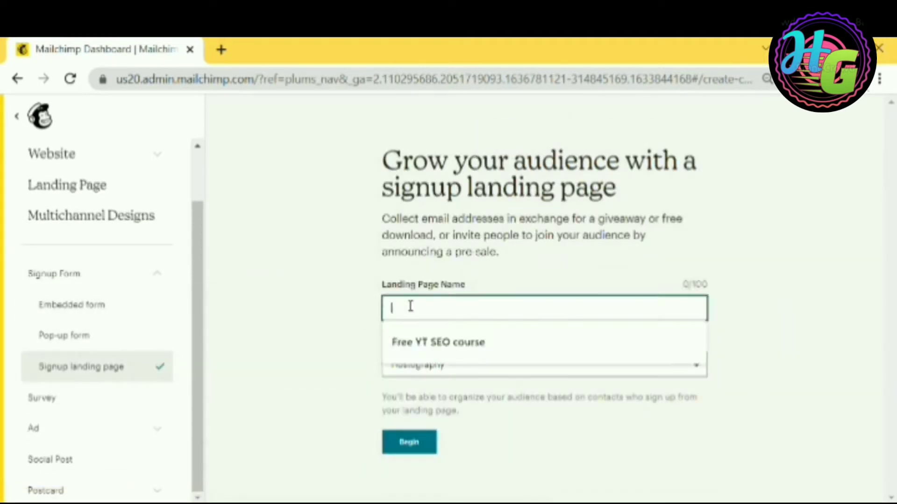
click(434, 276)
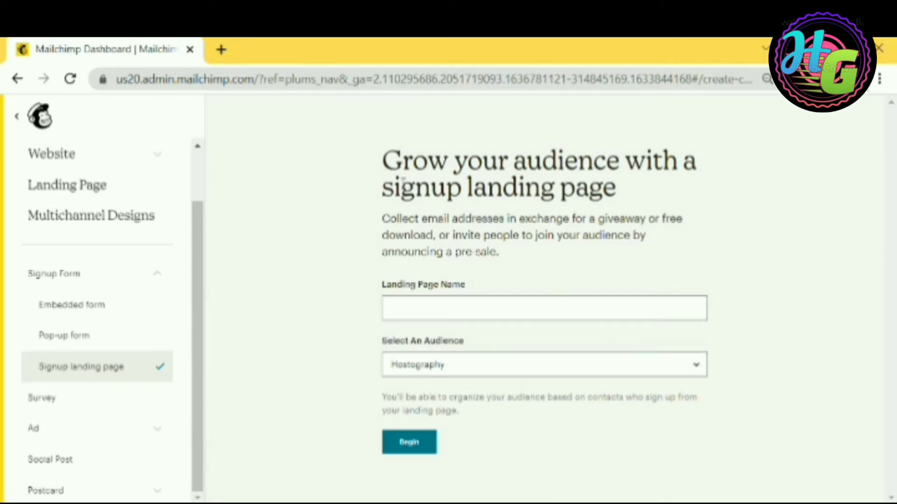
drag(385, 216, 492, 247)
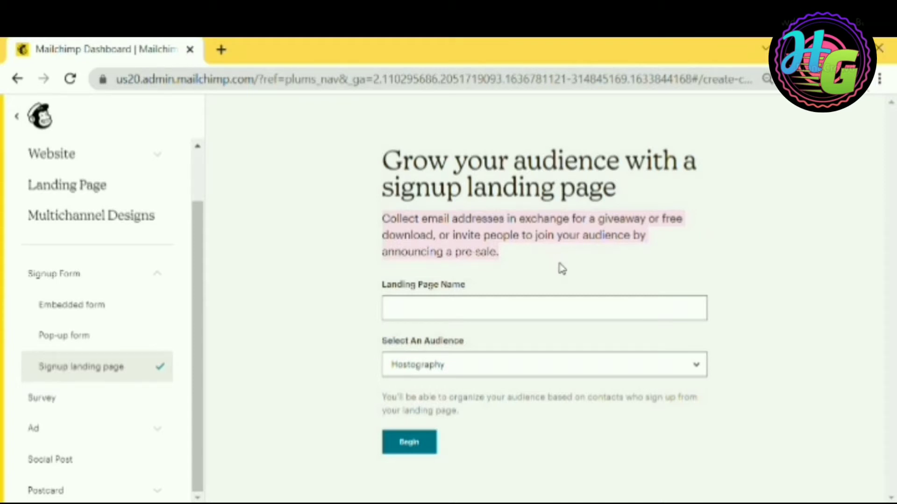
click(560, 269)
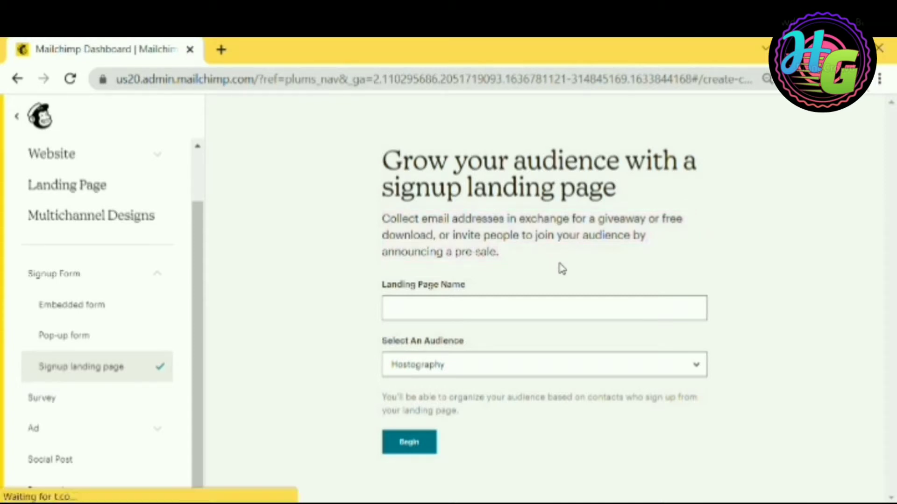
Step: Name the landing page "Free YT SEO course" and begin building it
click(482, 306)
click(486, 342)
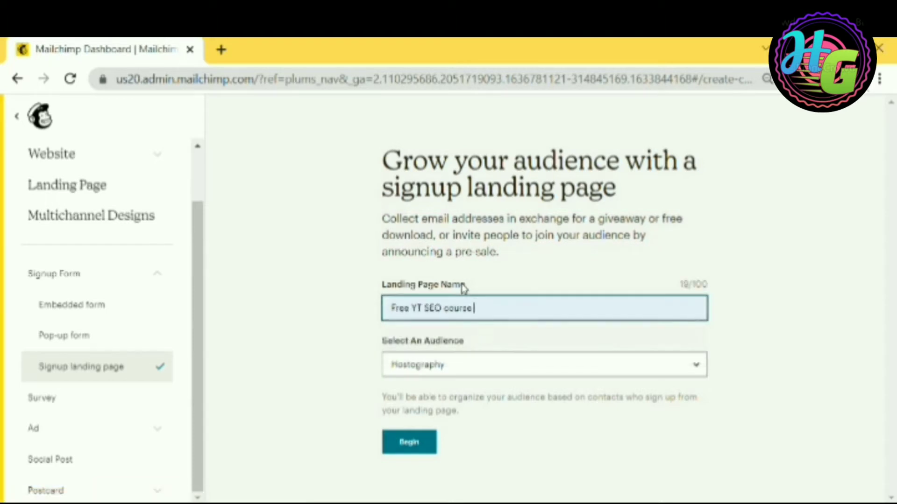
drag(468, 283, 383, 283)
click(340, 292)
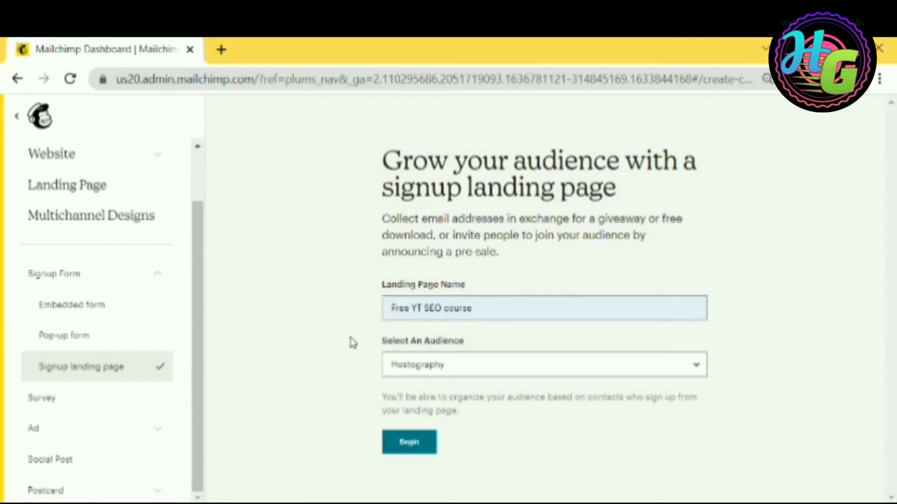
click(418, 444)
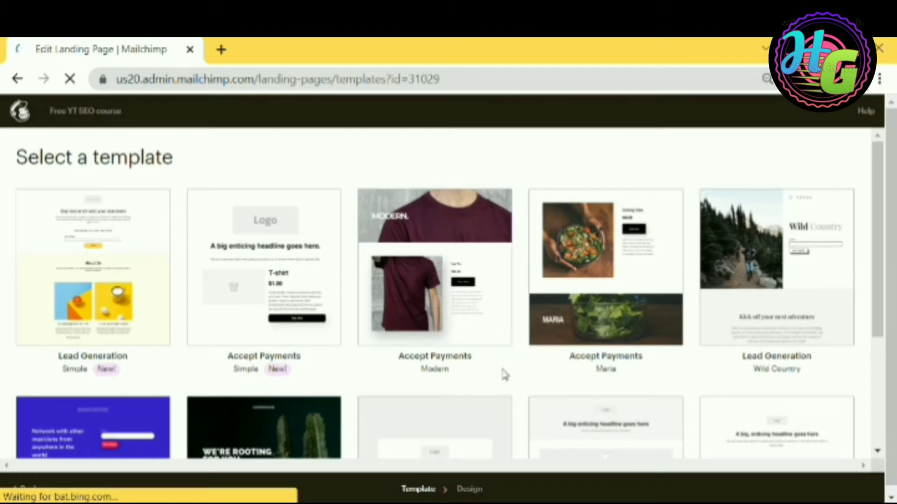
Step: Choose the Grow Your List template for the landing page
scroll(514, 374, down, 1)
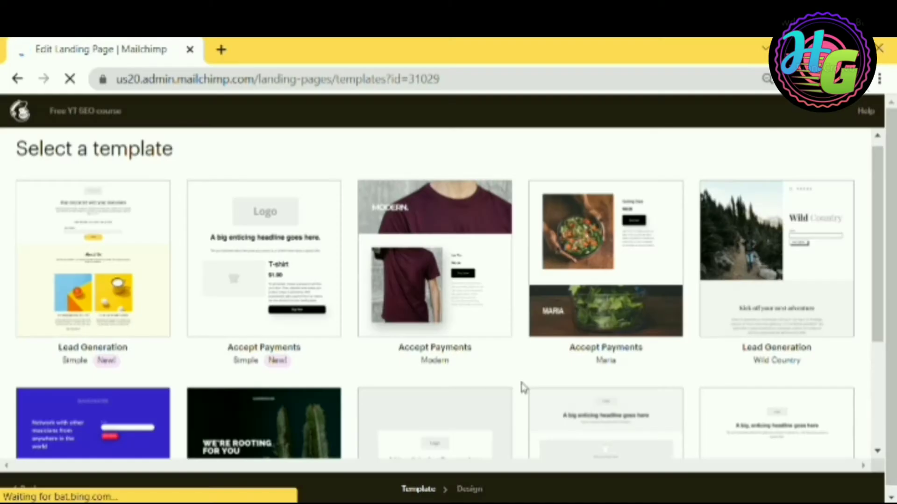
scroll(522, 388, down, 1)
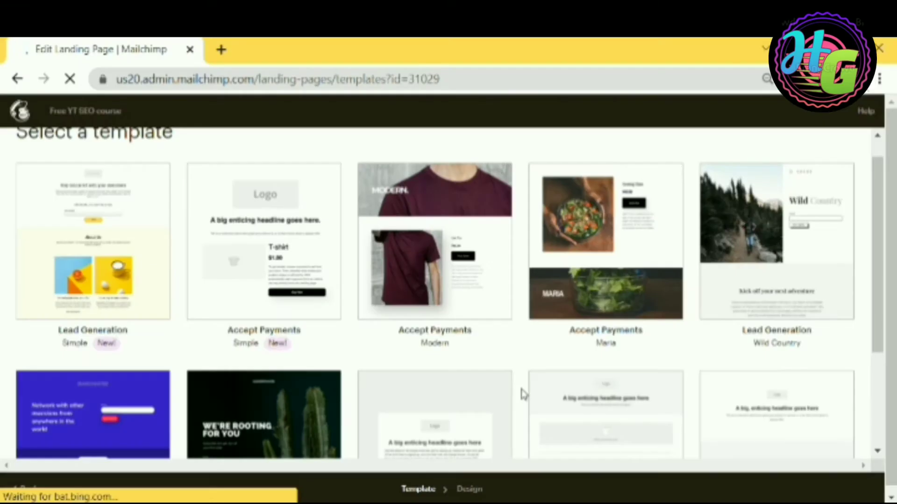
scroll(516, 390, down, 3)
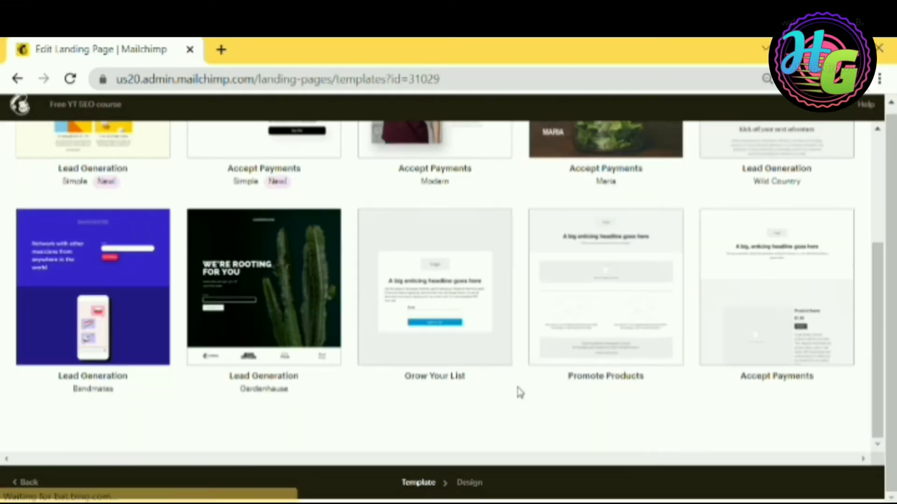
click(425, 306)
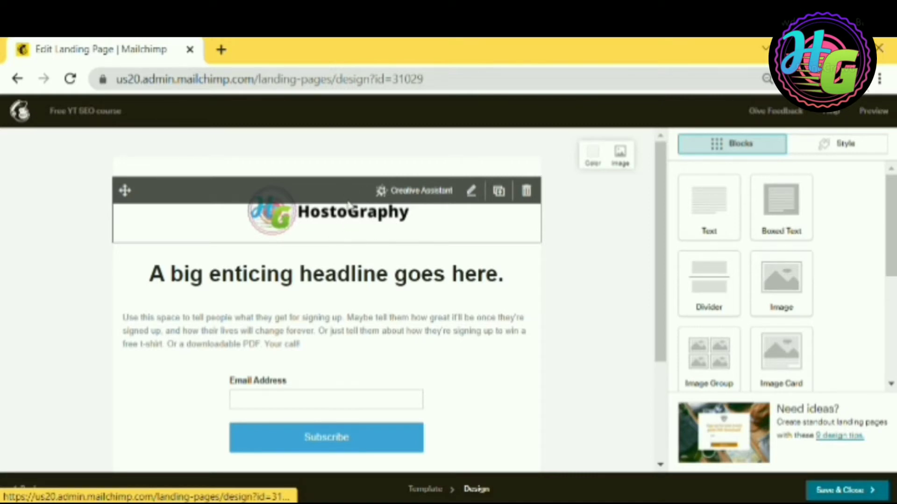
Step: Insert the HostoGraphy logo from the saved brand logo into the header image block and save the block
click(410, 229)
click(418, 191)
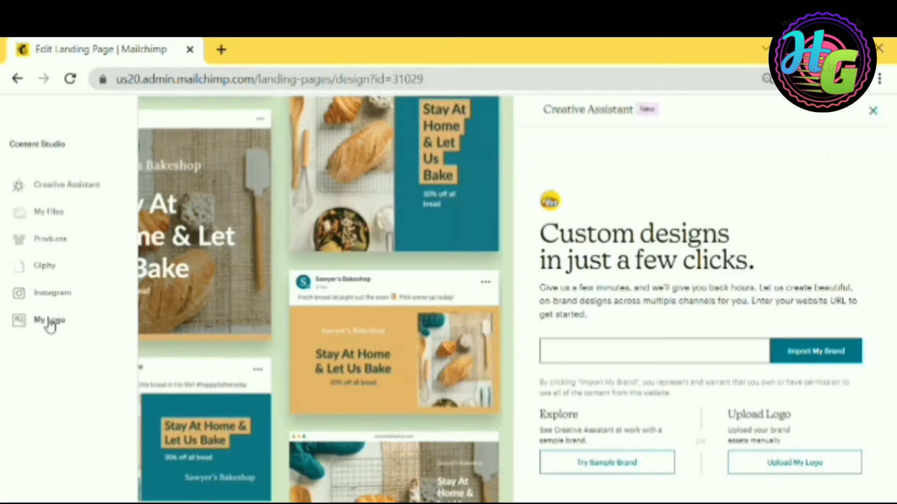
click(49, 322)
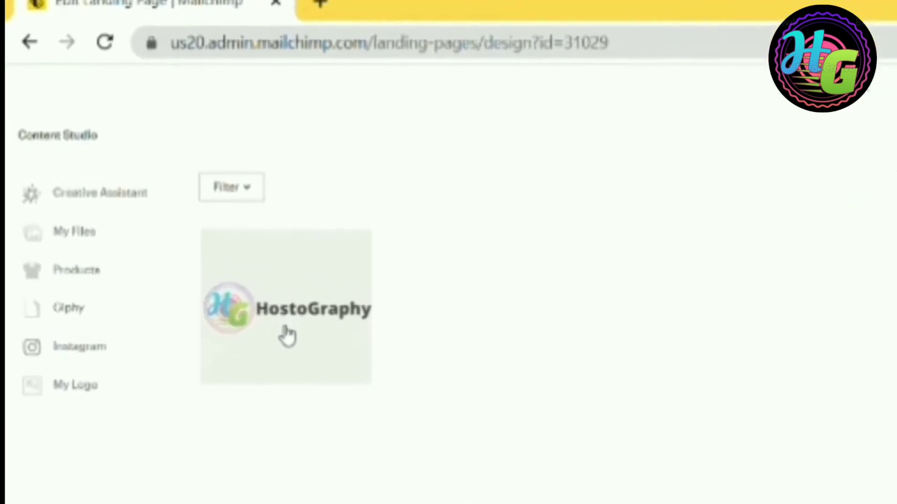
click(56, 227)
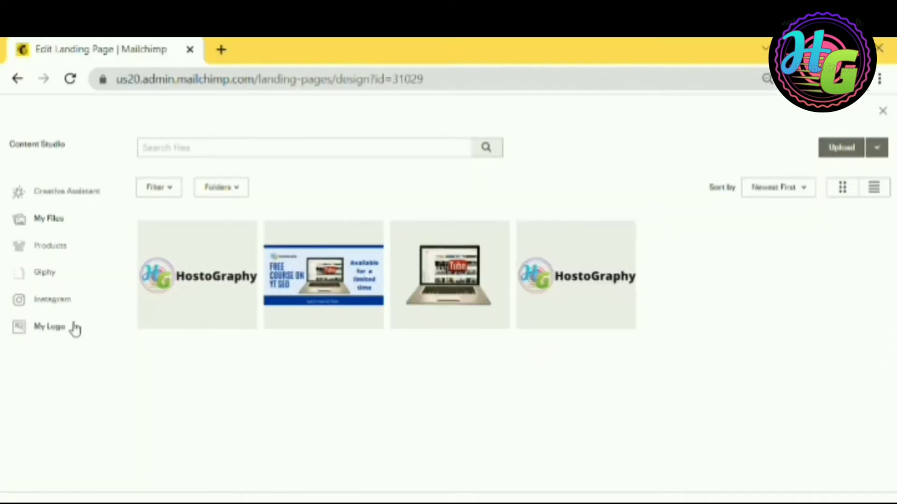
click(75, 329)
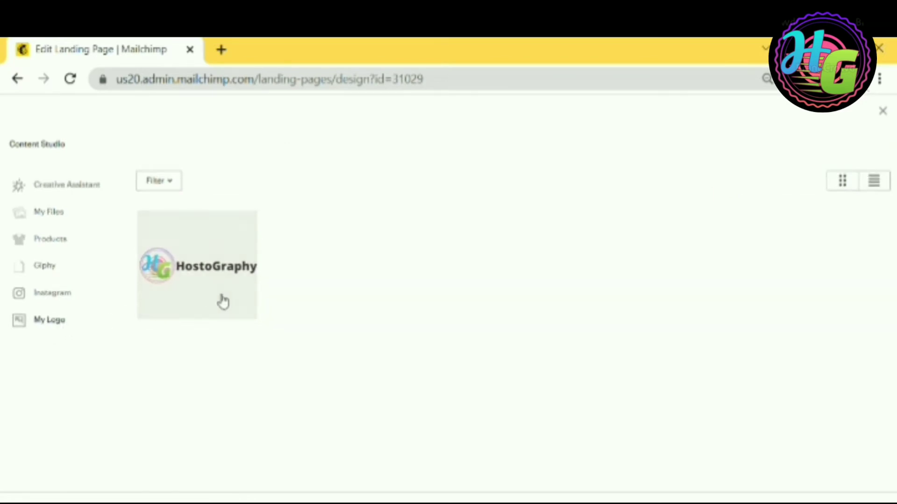
click(230, 282)
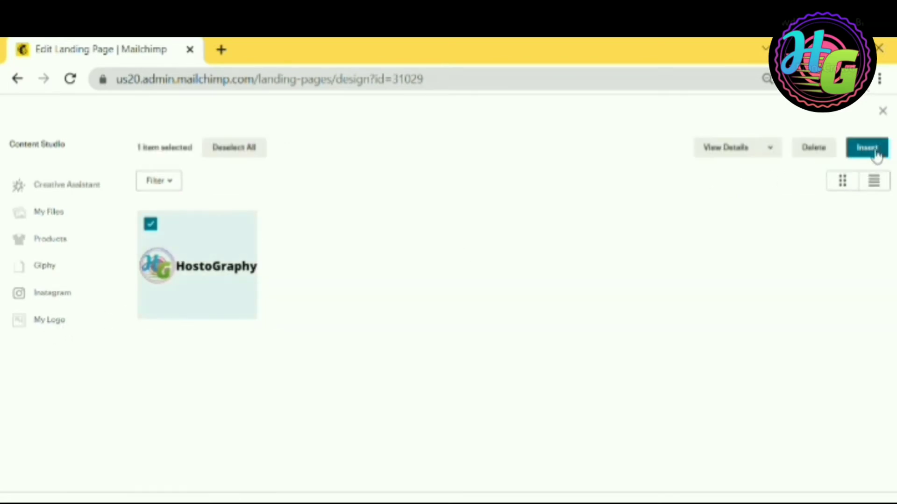
click(867, 147)
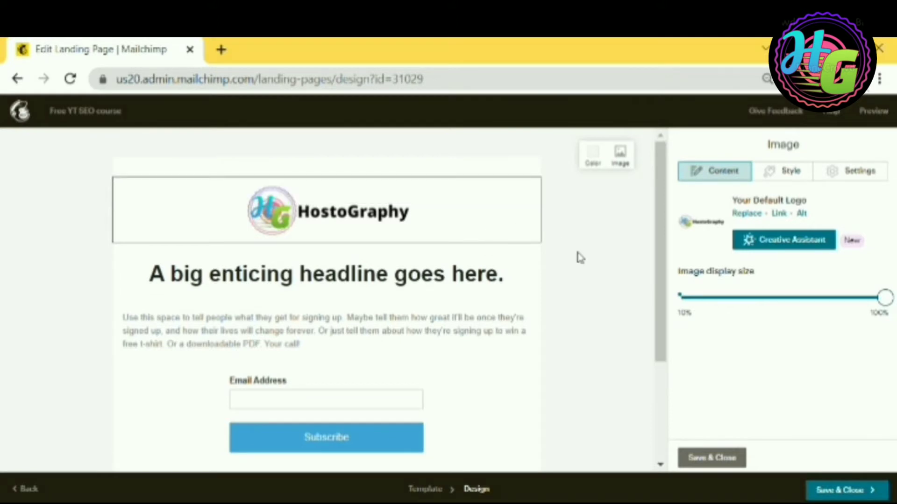
click(711, 459)
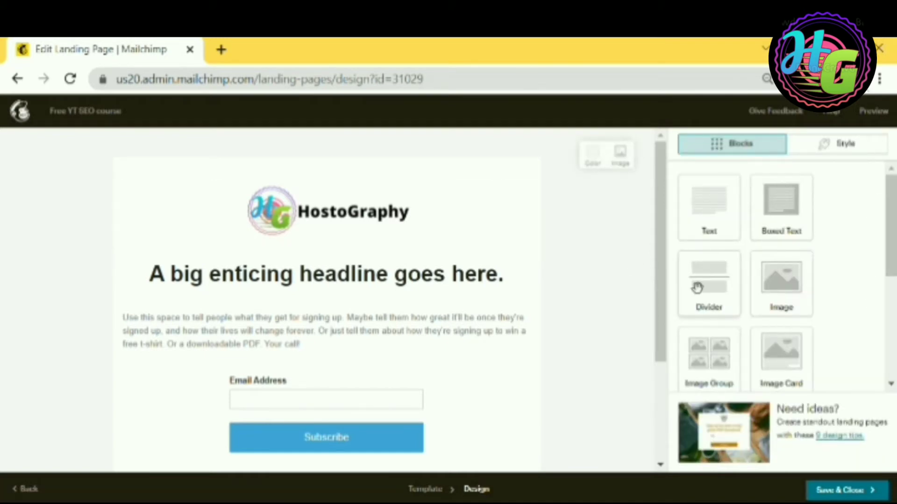
Step: Add an empty Image block between the logo and the headline, review its style and alignment options, and save it
drag(788, 294, 468, 248)
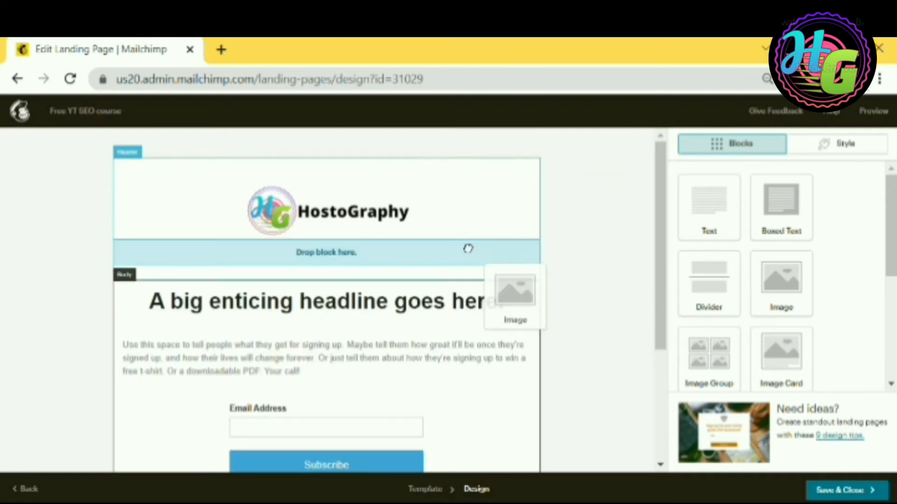
drag(537, 250, 538, 251)
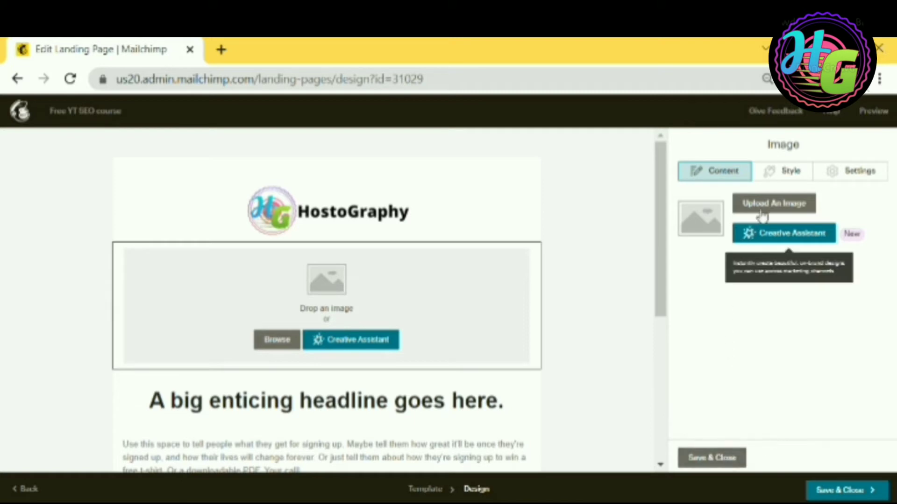
click(791, 183)
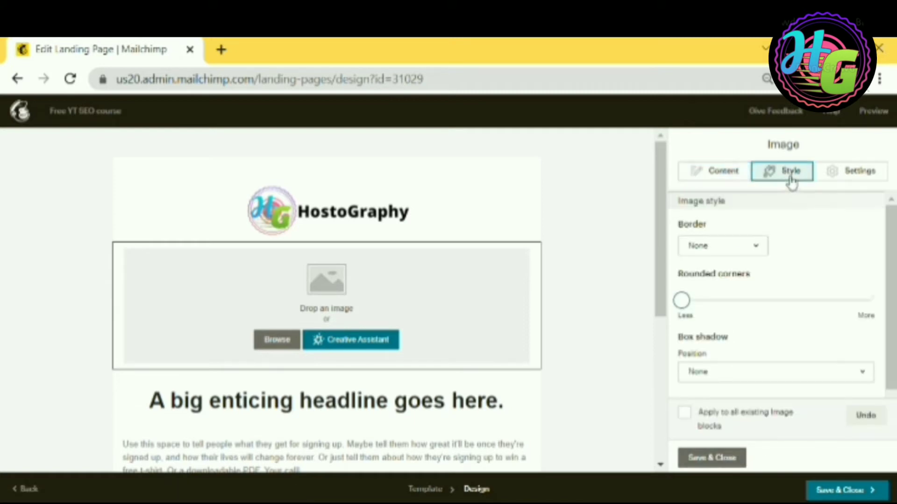
click(841, 174)
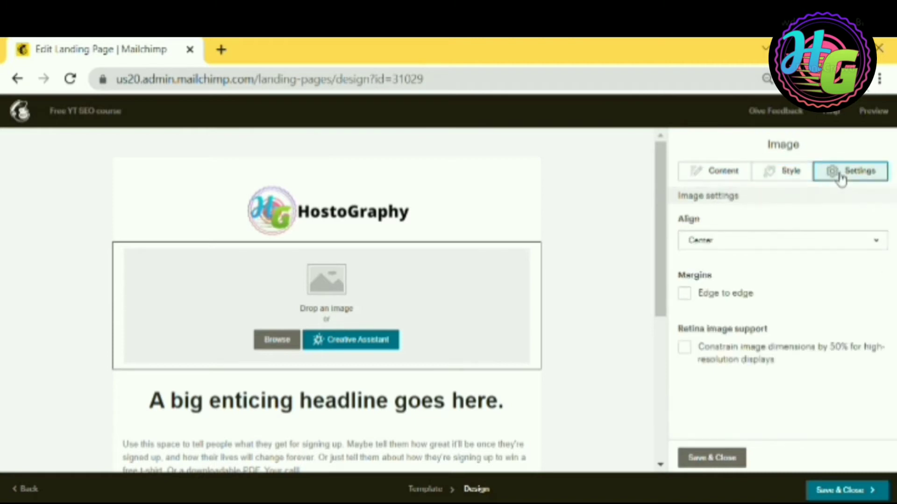
click(793, 177)
click(722, 172)
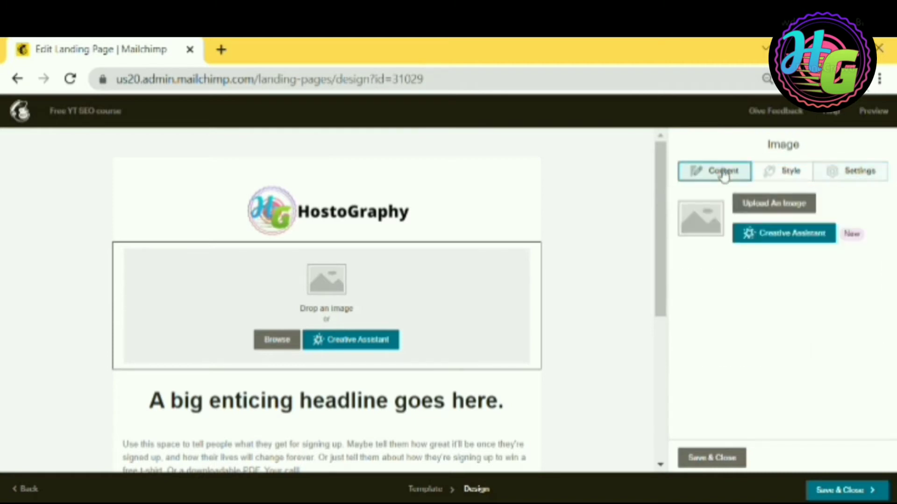
click(729, 459)
scroll(764, 280, down, 5)
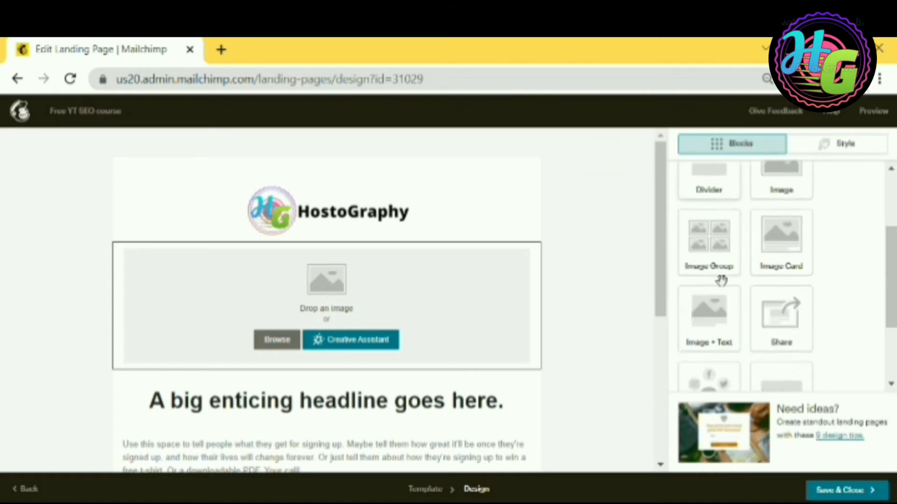
scroll(749, 304, up, 5)
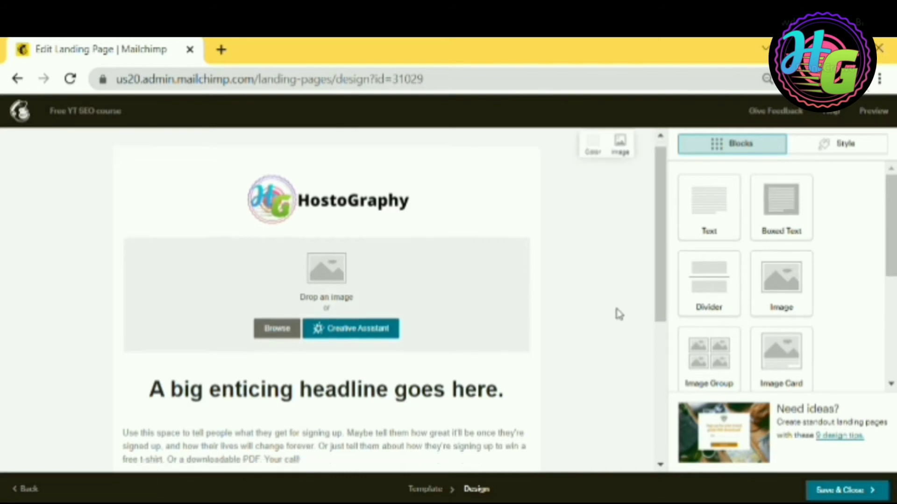
scroll(617, 312, down, 5)
scroll(616, 312, up, 5)
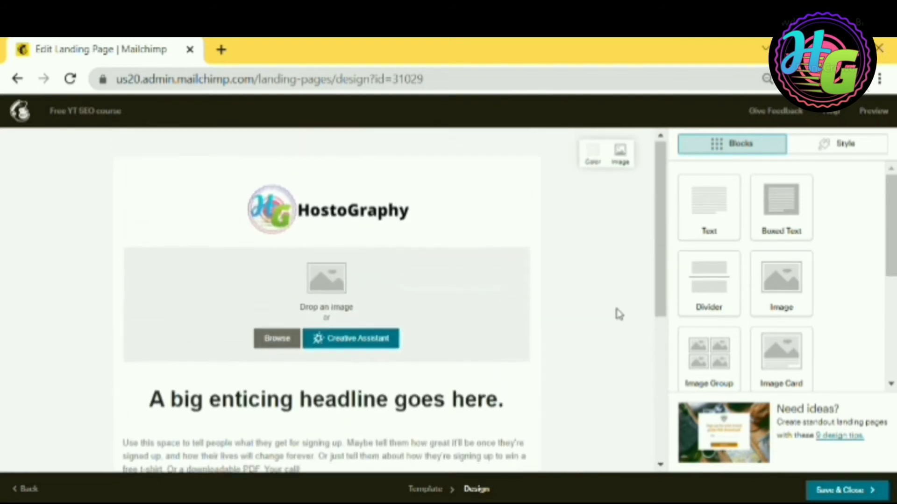
Step: Insert the "Free course on YT SEO" banner from the saved files into the empty image block below the logo
scroll(619, 313, down, 5)
scroll(619, 314, up, 5)
scroll(615, 314, up, 1)
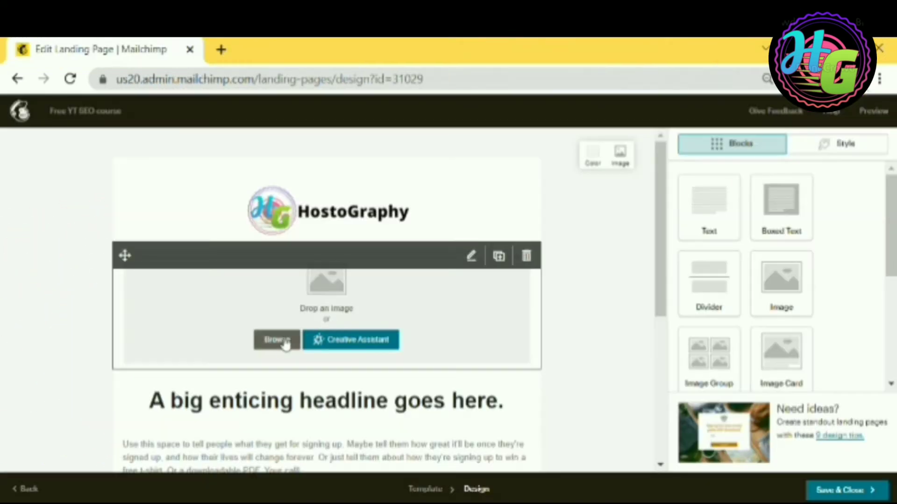
click(279, 341)
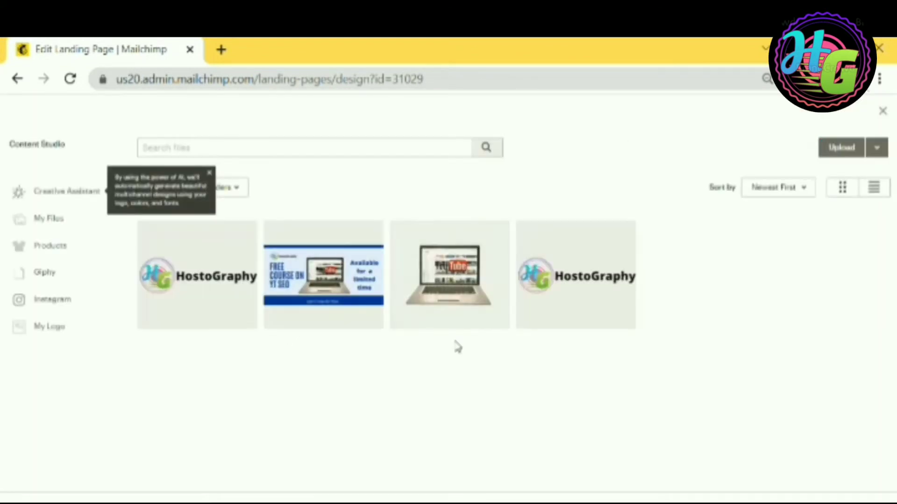
click(313, 290)
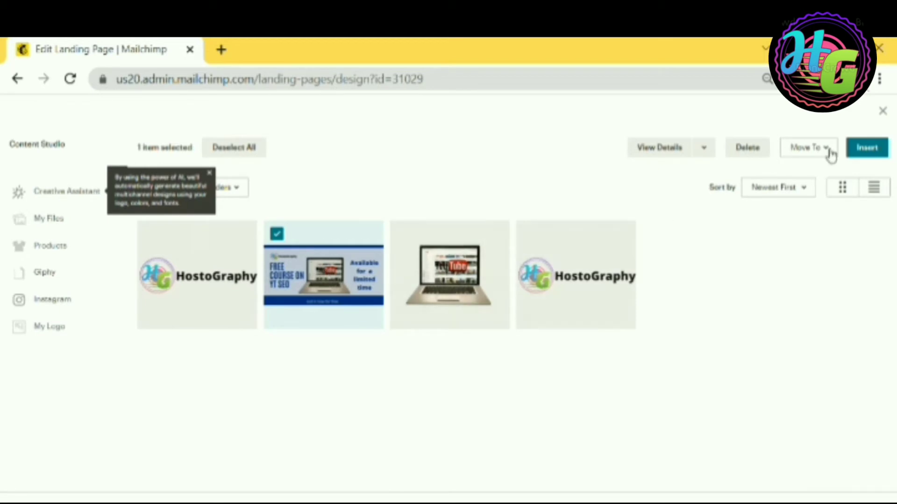
click(866, 148)
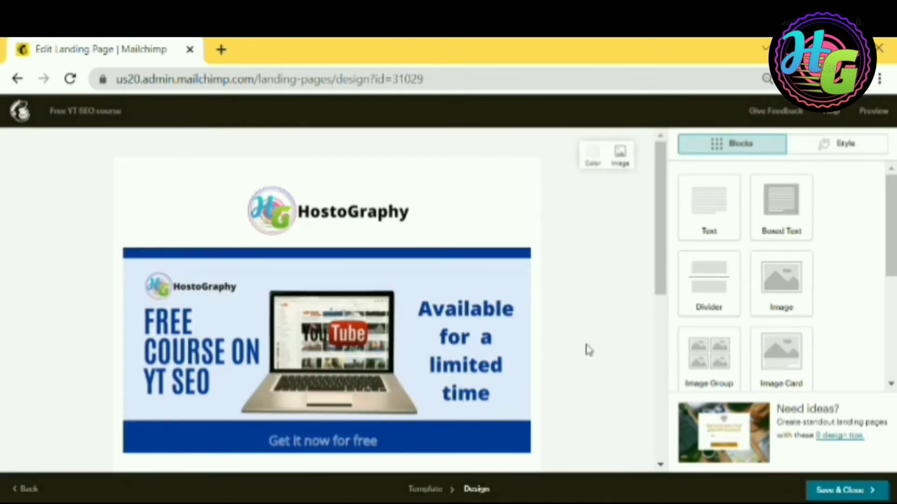
Step: Replace the placeholder headline with "Get a step-by-step course on YT SEO for FREE!" and save the text block
scroll(343, 349, down, 2)
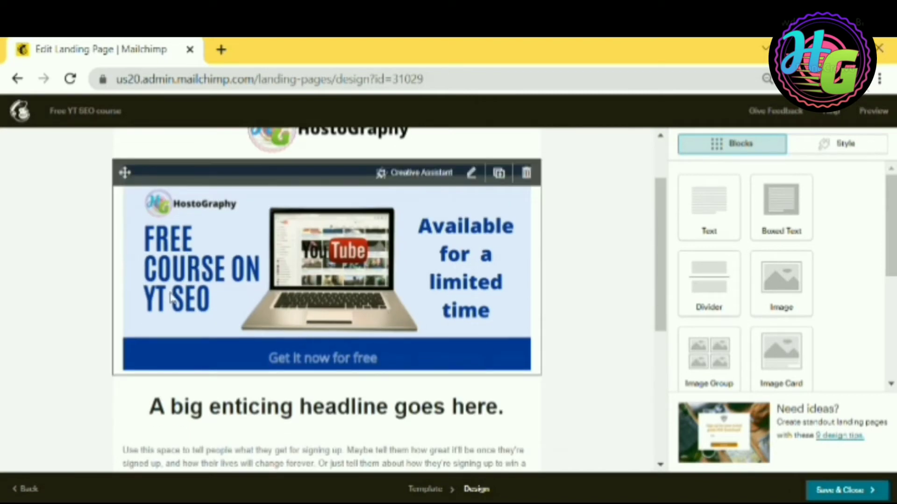
scroll(393, 318, up, 2)
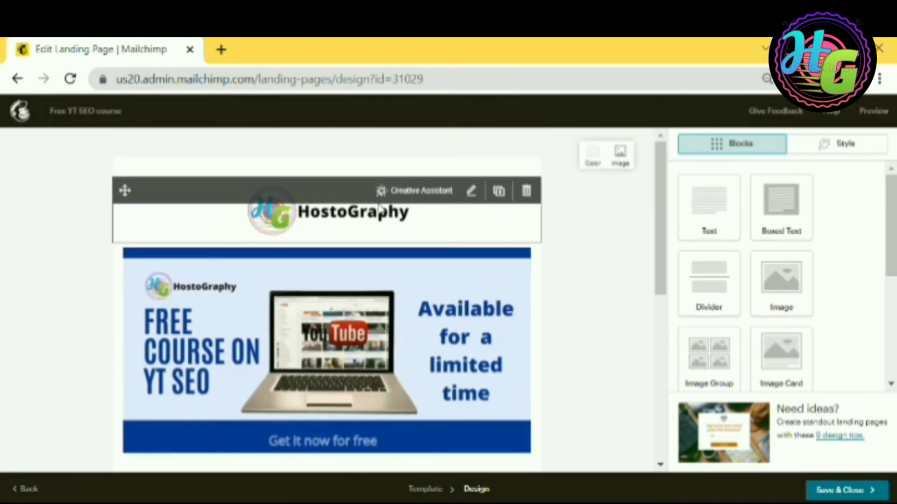
scroll(567, 347, down, 2)
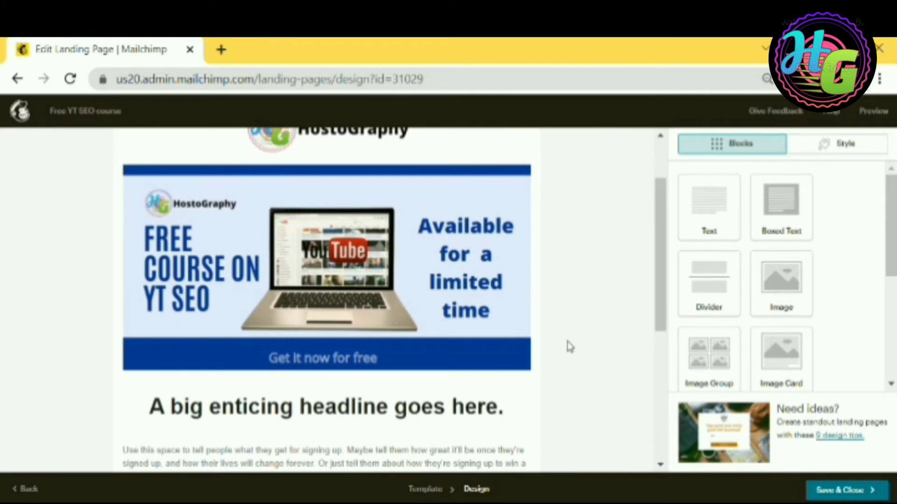
scroll(573, 348, down, 2)
mouse_move(331, 337)
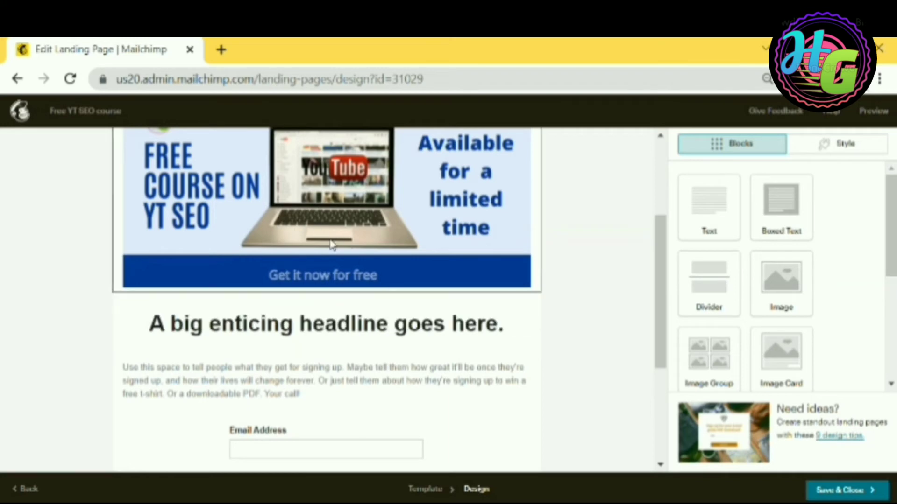
scroll(208, 271, up, 2)
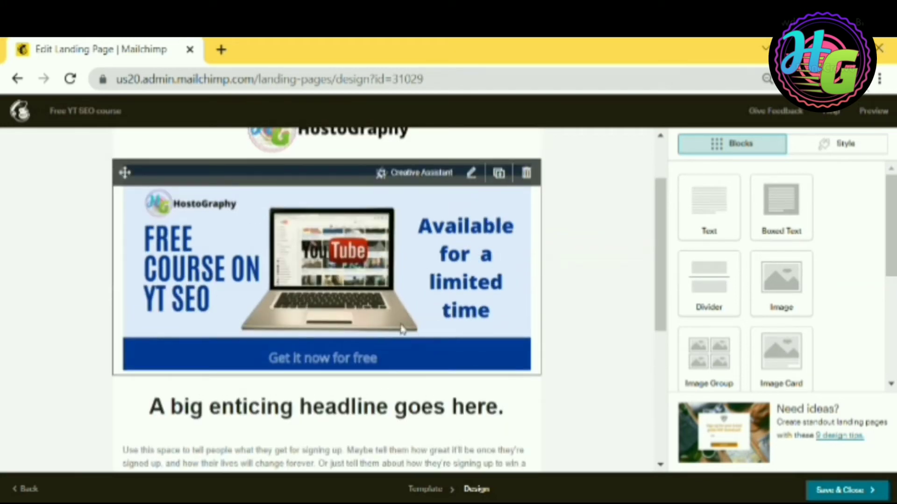
scroll(367, 341, down, 2)
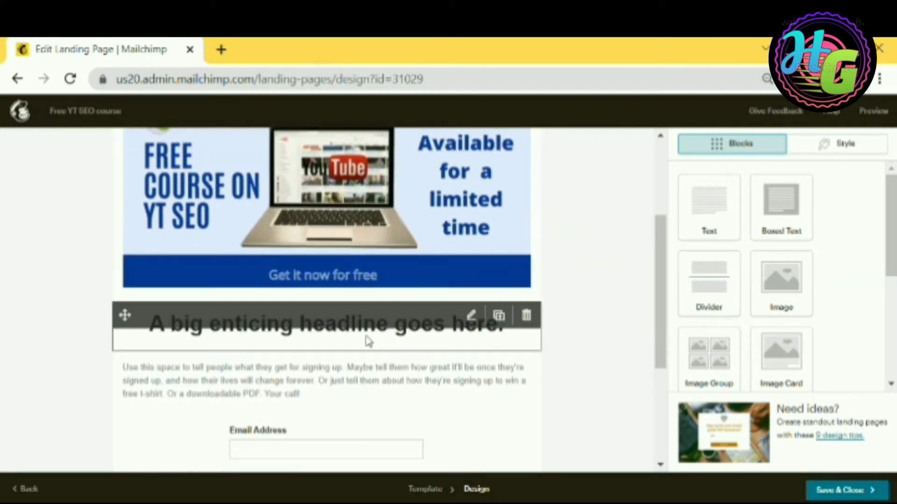
click(472, 317)
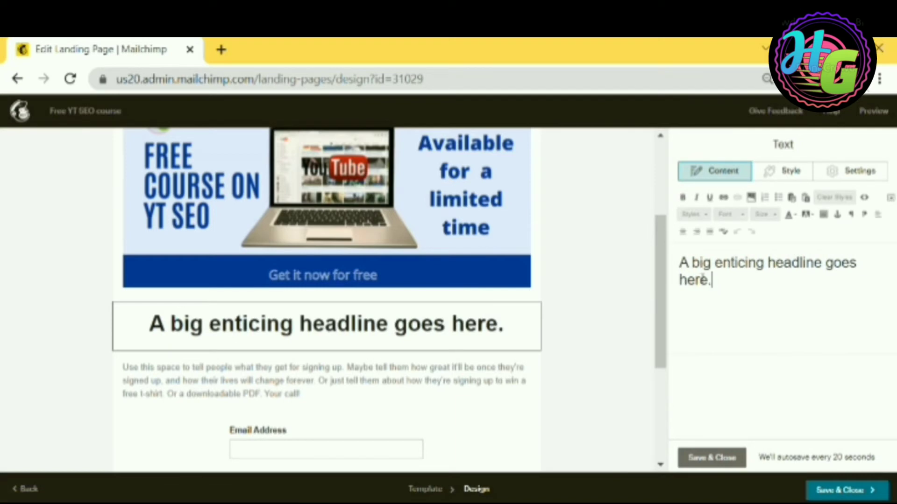
drag(712, 280, 678, 263)
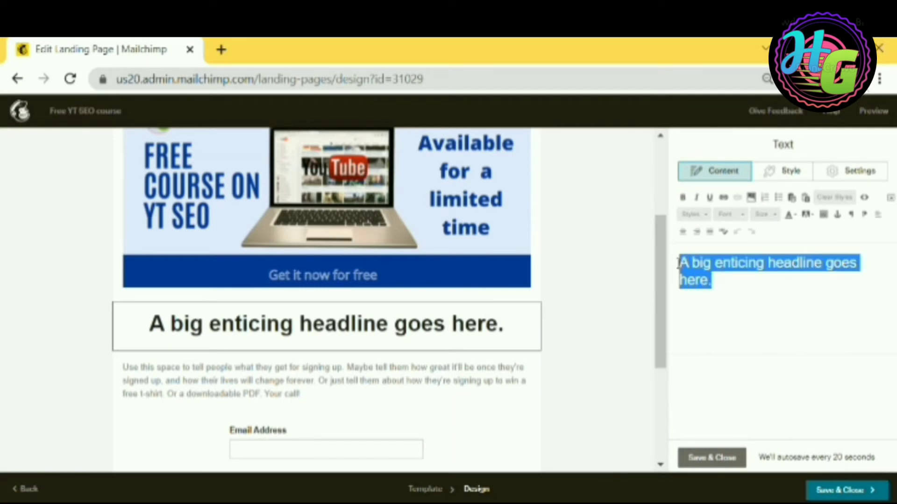
text(Get a step-by-)
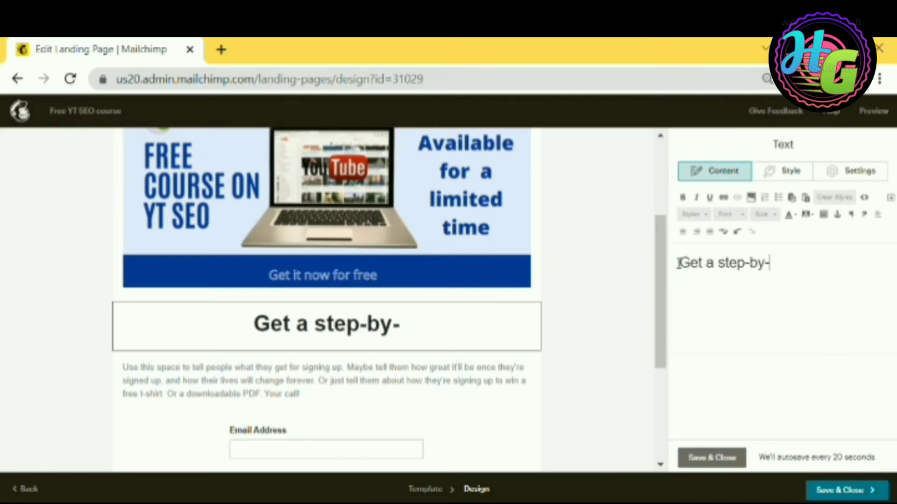
text(step)
text(  course)
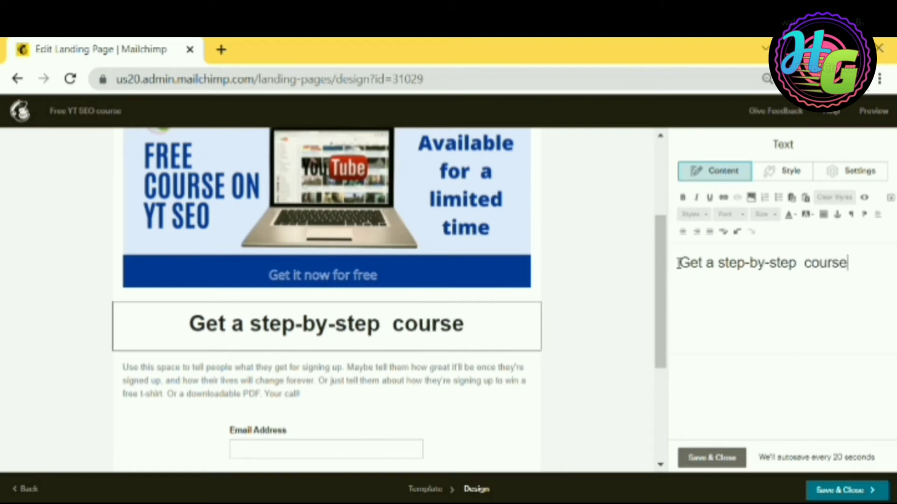
text( on YT SEO for FREE!)
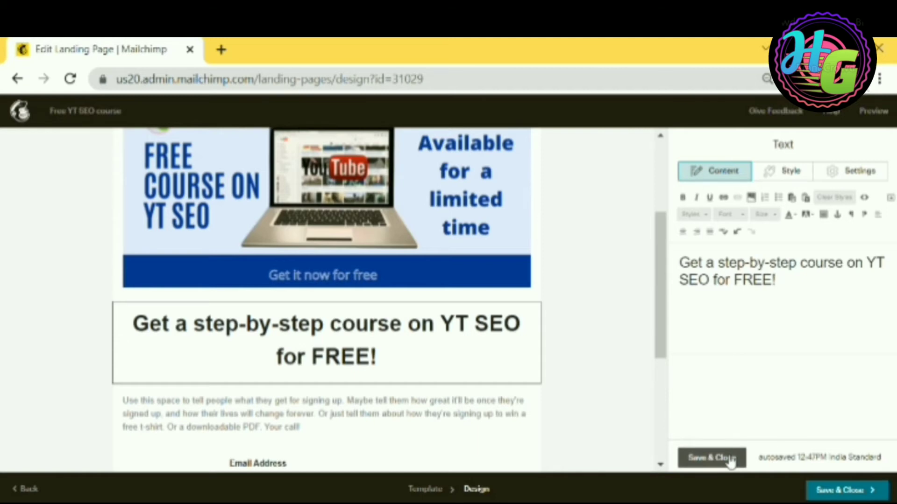
click(711, 458)
Step: Replace the placeholder description with "Just enter your Name and your Email and get access of this course for FREE!"
scroll(474, 337, down, 2)
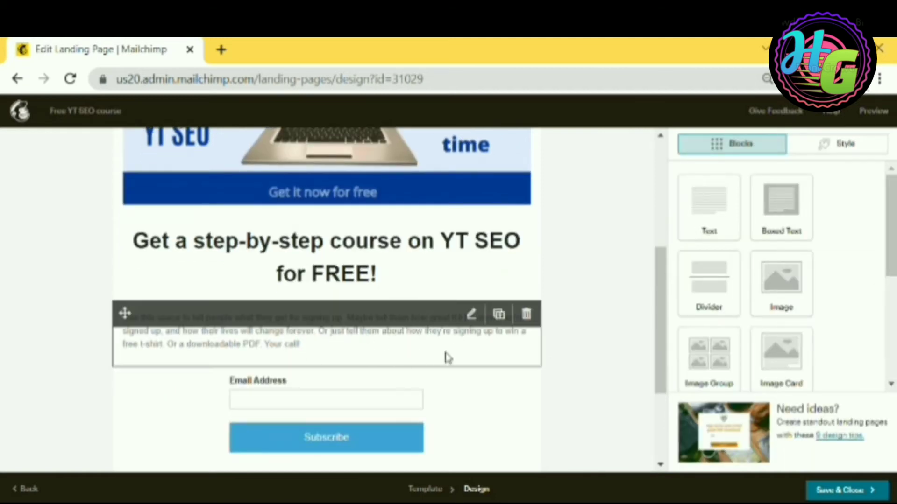
click(471, 317)
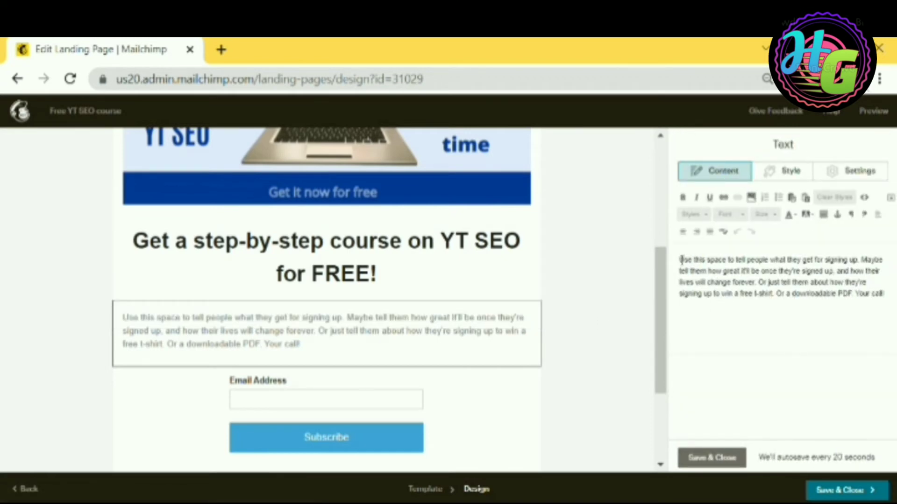
drag(679, 260, 894, 312)
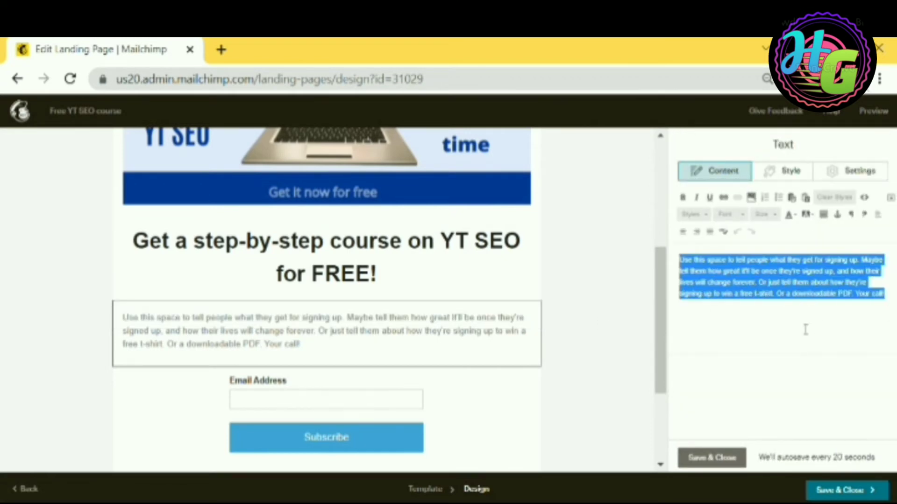
text(J)
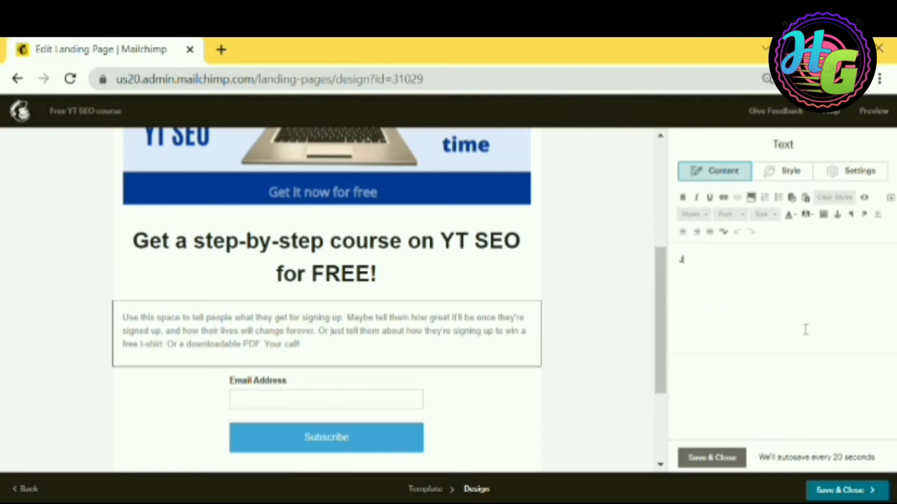
text(ust enter your Name and your Email and get)
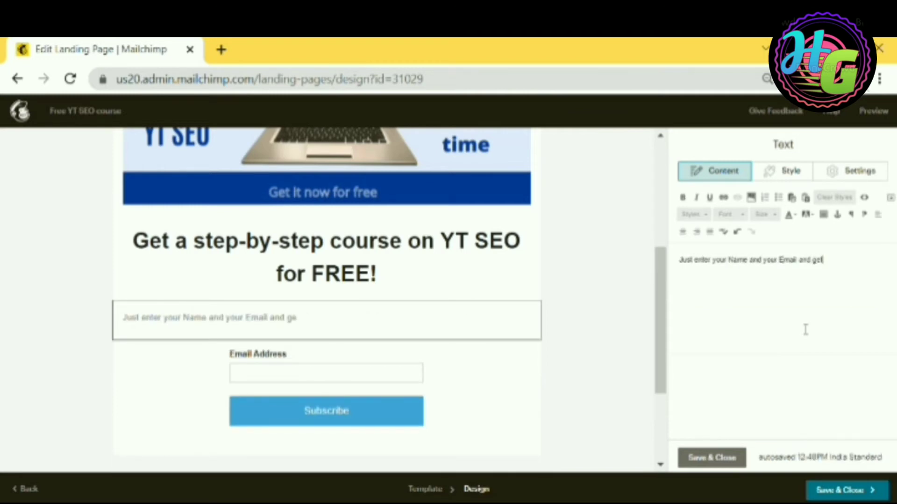
text( access of this course for )
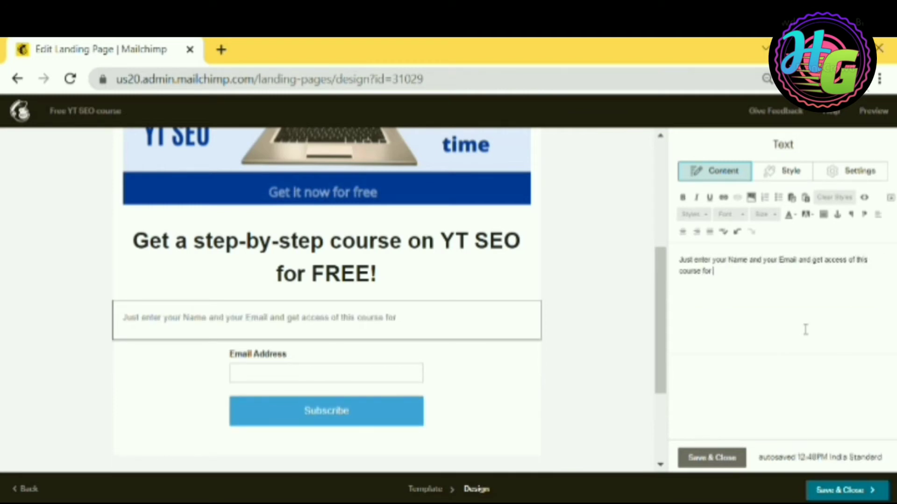
text(FREE!)
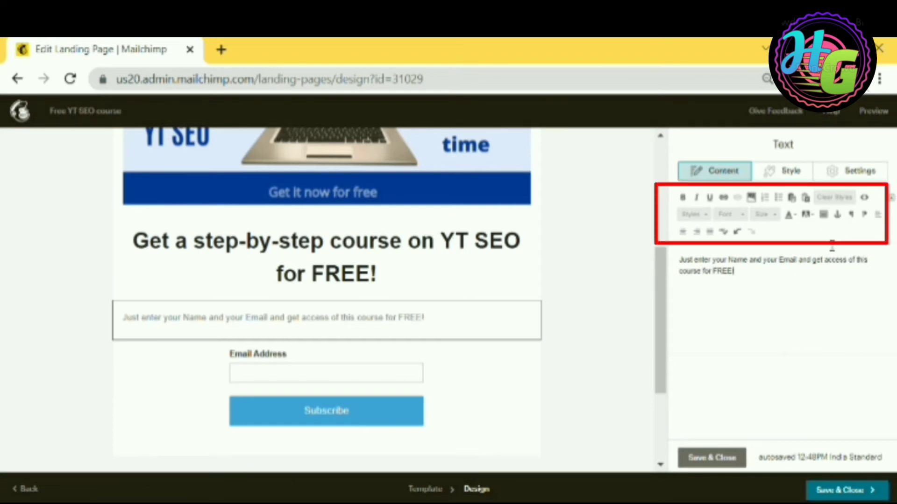
Step: Set the font size of the whole description text to 20 and save the text block
key(ctrl+a)
click(775, 216)
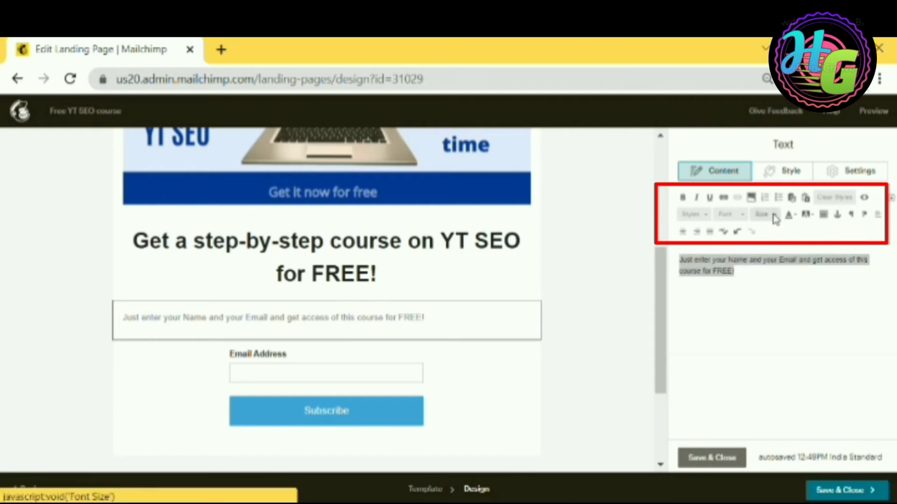
click(777, 282)
click(766, 215)
click(770, 245)
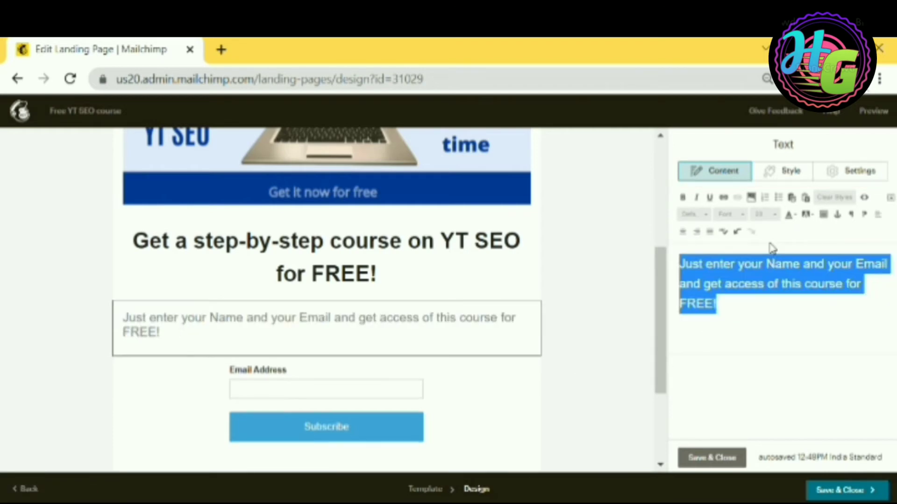
click(765, 214)
click(770, 245)
click(766, 214)
click(769, 232)
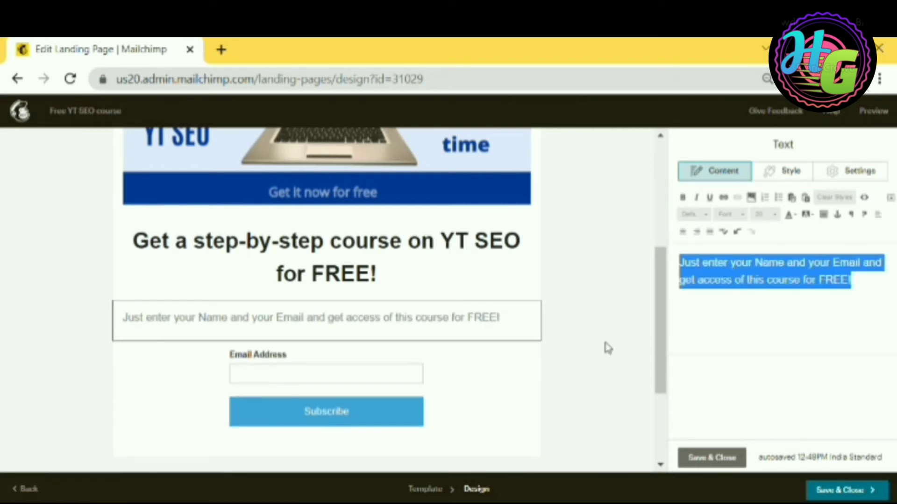
click(714, 458)
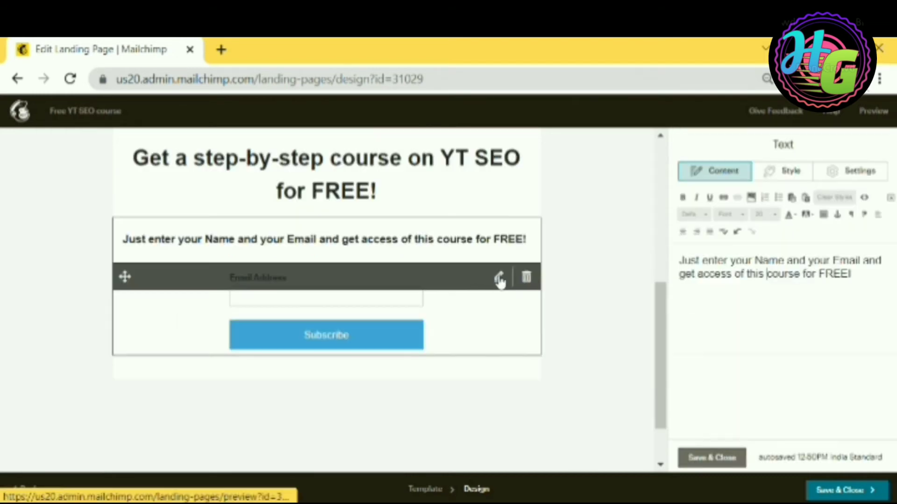
Step: Add the First Name field to the signup form and make it required
click(499, 279)
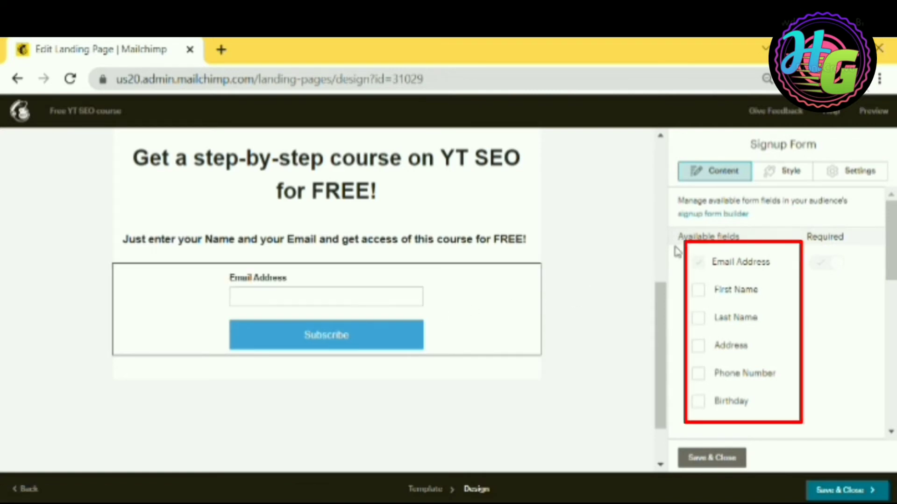
scroll(758, 257, down, 2)
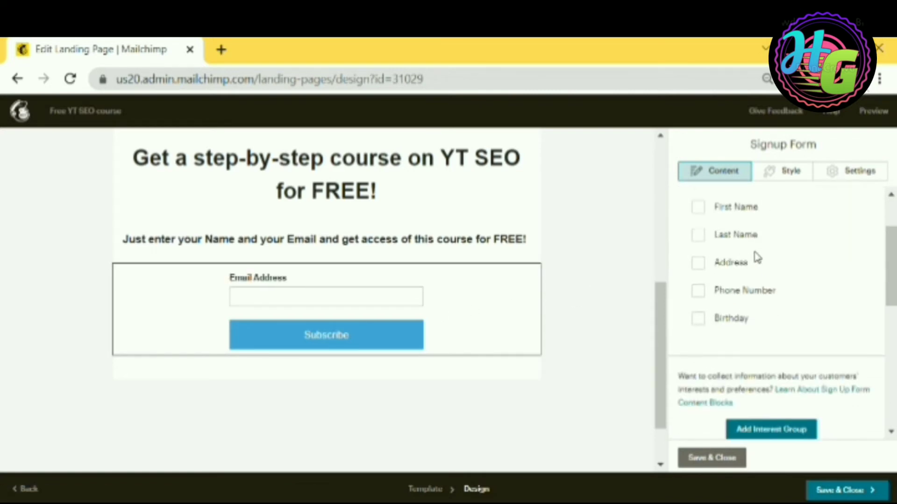
click(741, 211)
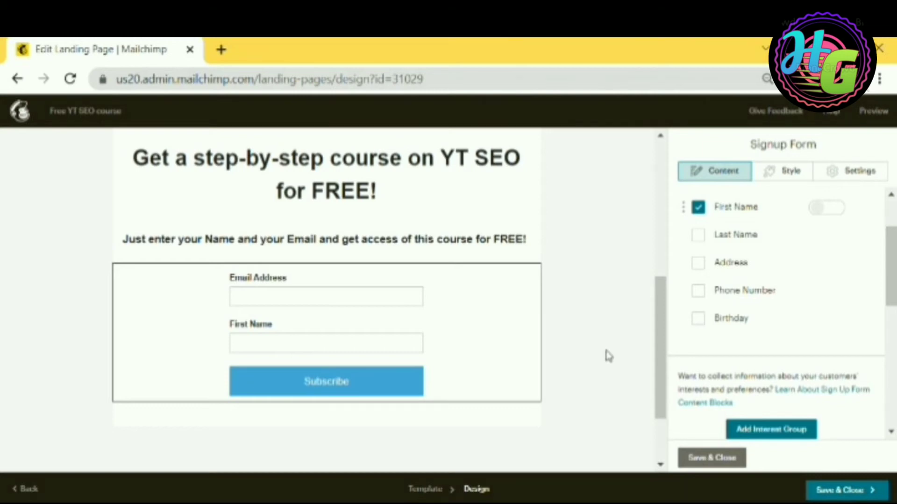
click(817, 214)
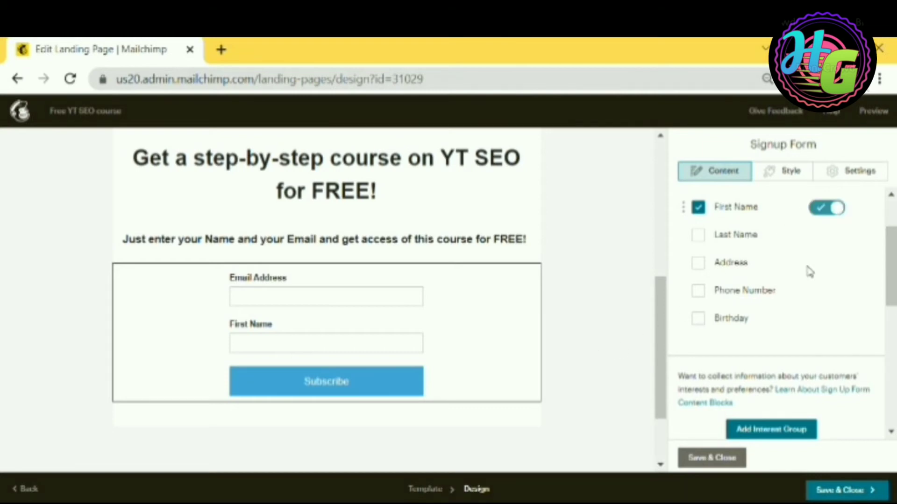
scroll(808, 273, up, 2)
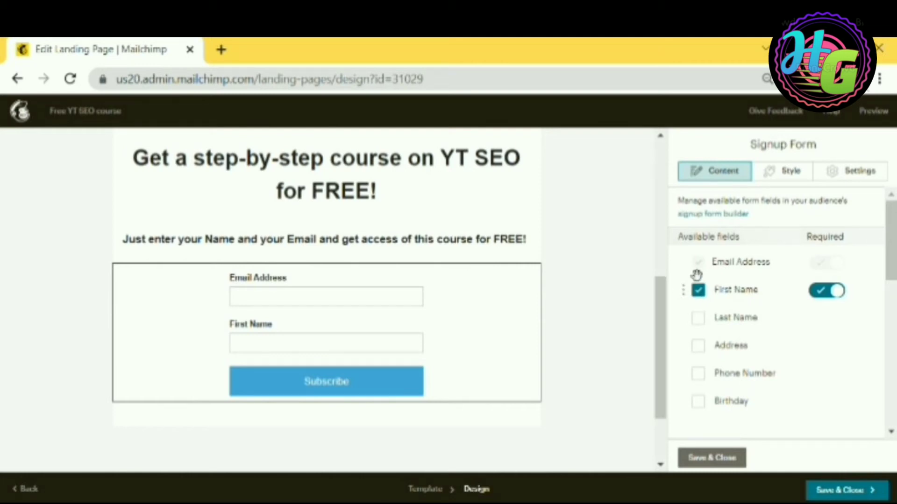
Step: Change the font of the signup form's field labels to Georgia
click(777, 180)
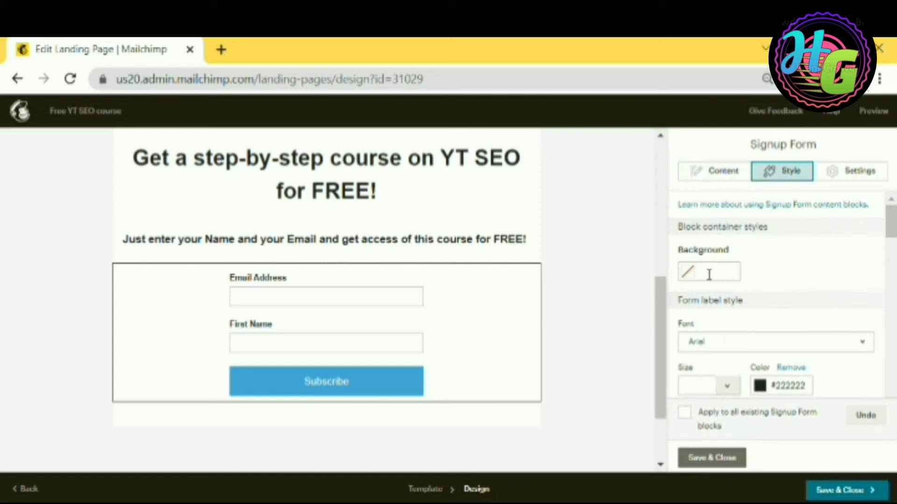
scroll(783, 279, down, 2)
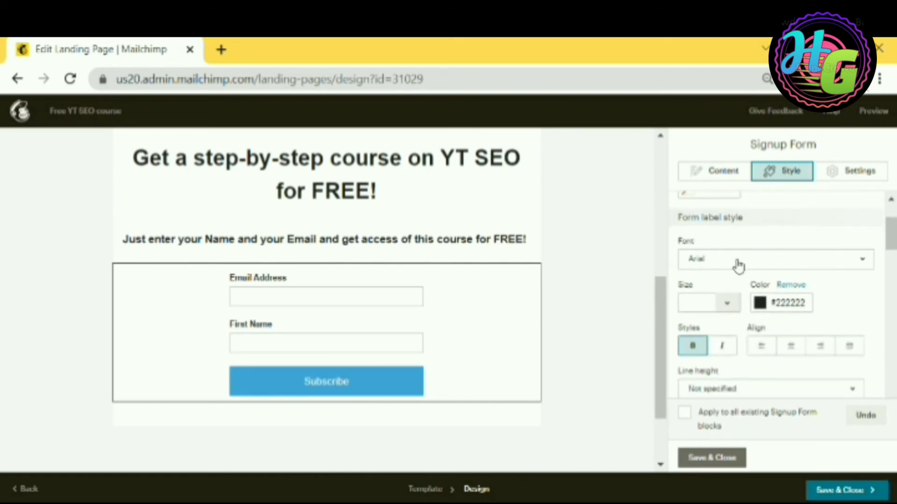
click(737, 264)
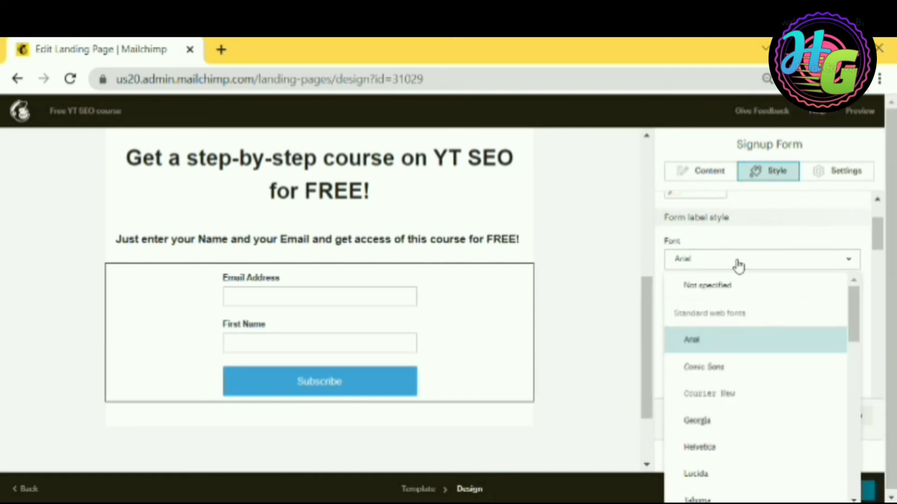
click(725, 423)
scroll(728, 331, down, 2)
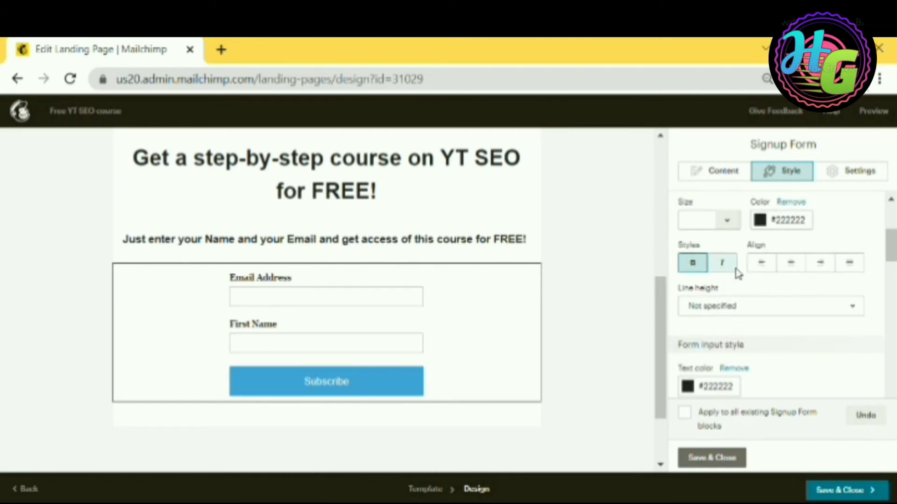
click(695, 266)
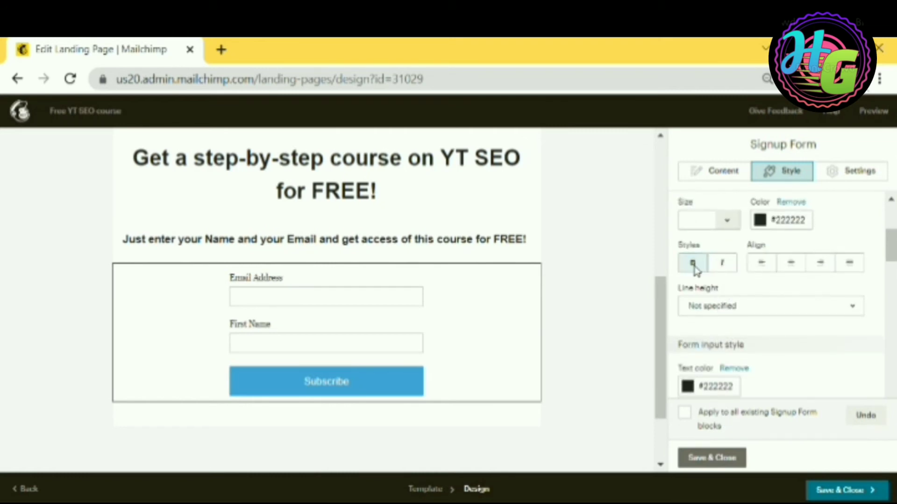
click(693, 266)
scroll(752, 359, down, 3)
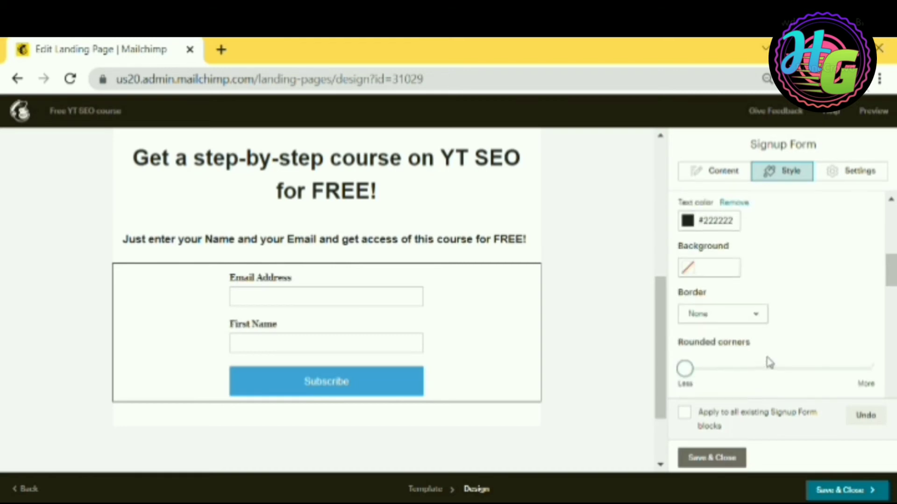
scroll(770, 345, up, 3)
Step: Set the signup form's button text to "Get the Bonus Now!"
click(733, 174)
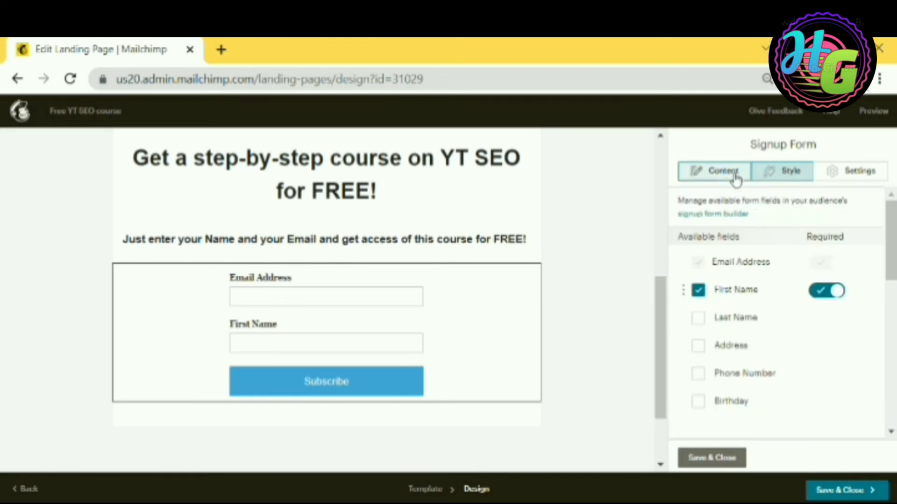
scroll(766, 340, down, 2)
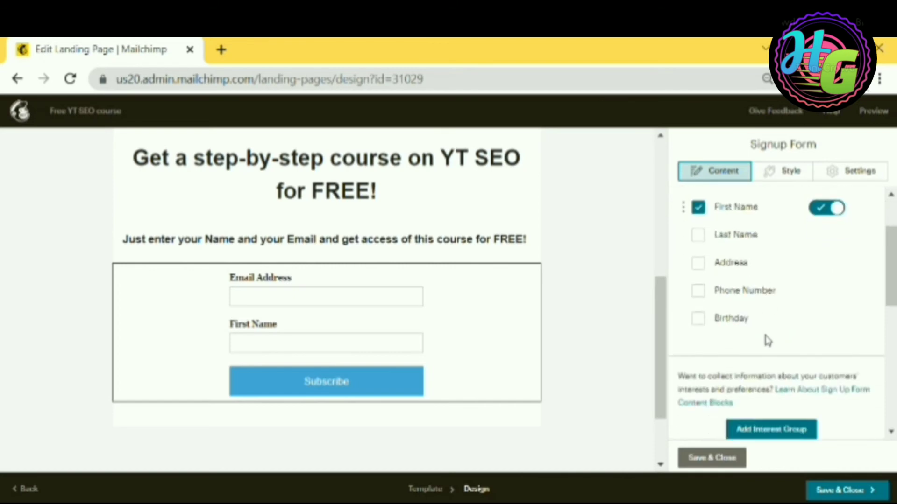
scroll(767, 334, up, 1)
scroll(775, 350, down, 3)
scroll(775, 359, down, 3)
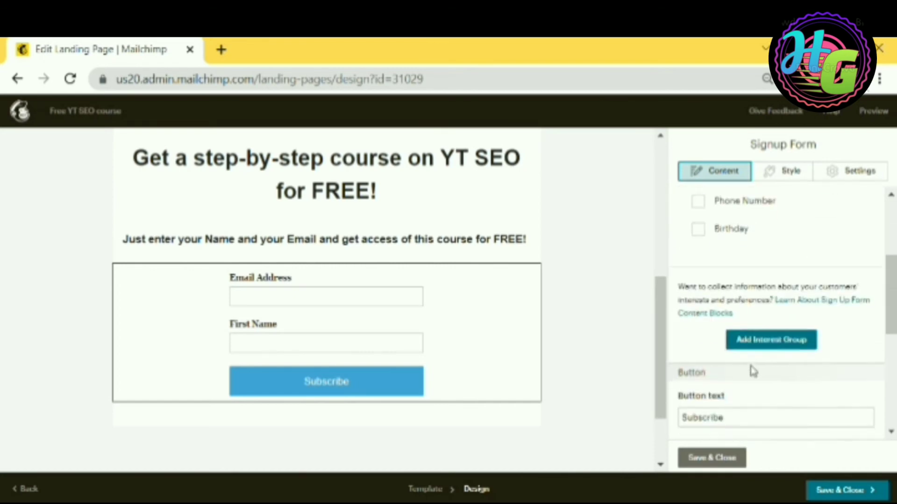
scroll(738, 317, down, 3)
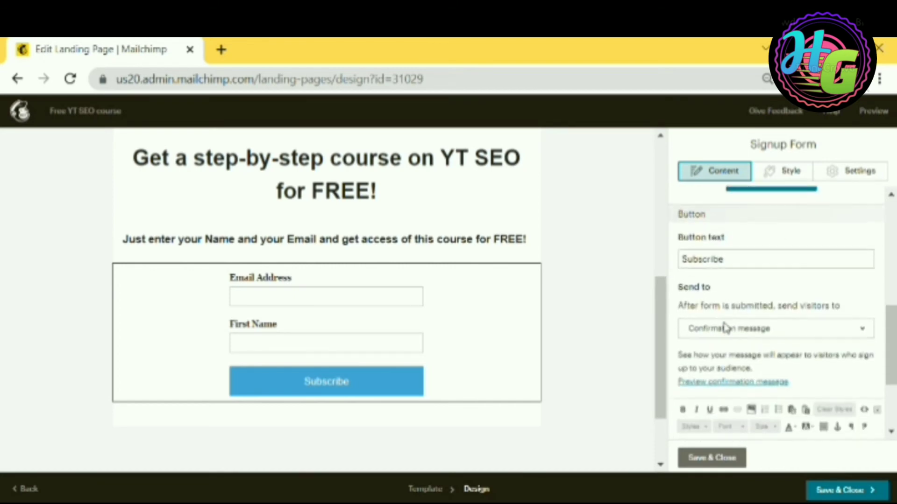
drag(732, 260, 670, 258)
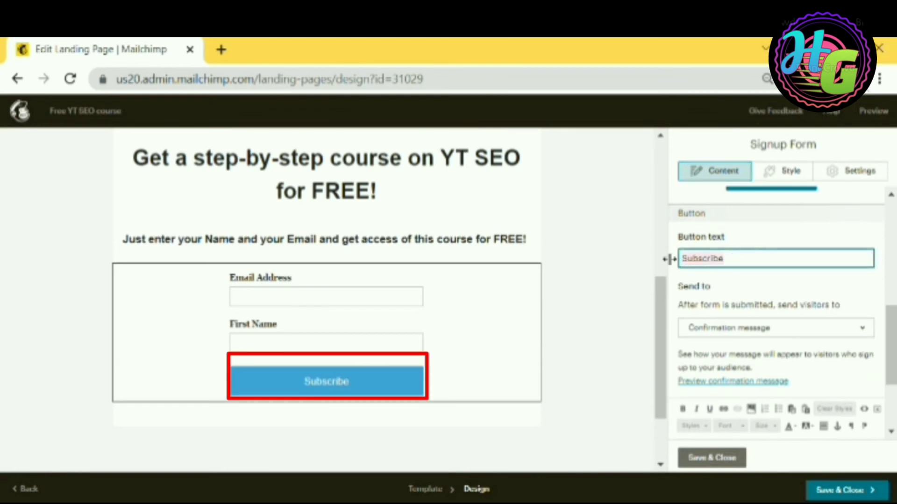
text(Get the Bonus Now!)
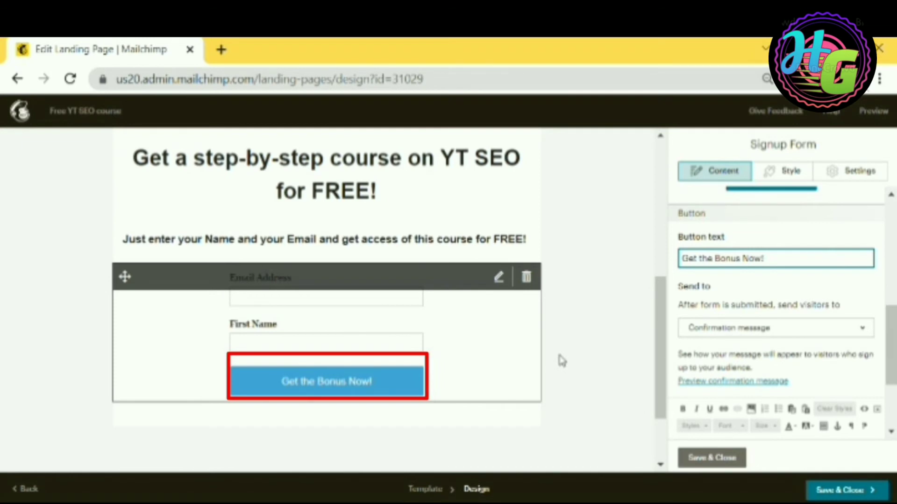
Step: Slightly round the corners of the signup form's input fields
click(789, 171)
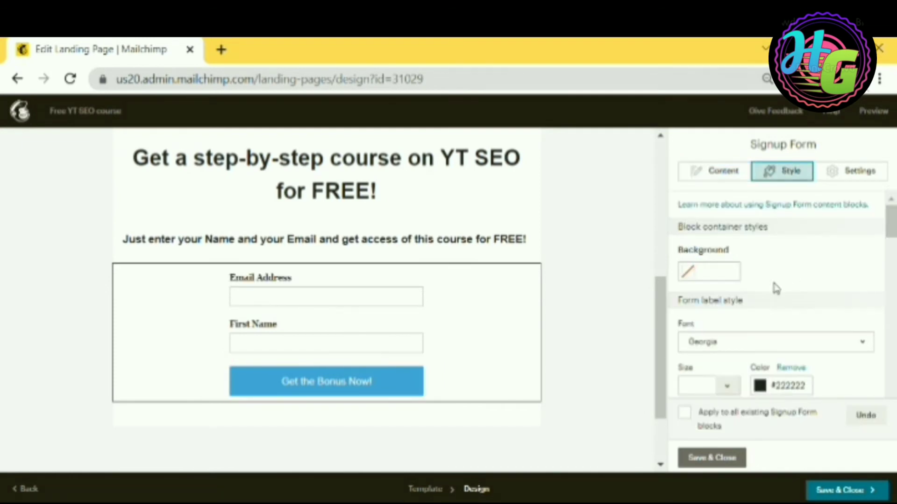
scroll(747, 308, down, 10)
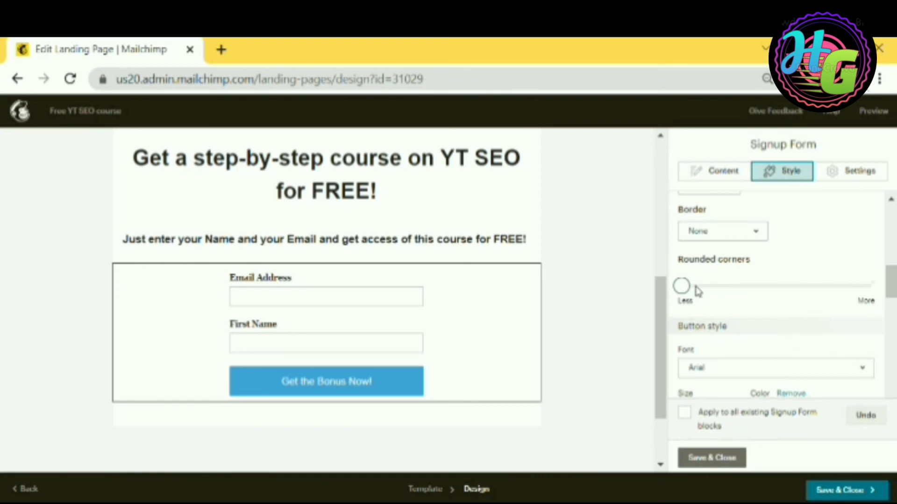
click(694, 286)
Step: Set the font of the signup form's button to Helvetica and its size to 30px
scroll(725, 332, down, 2)
click(728, 286)
click(730, 444)
click(766, 285)
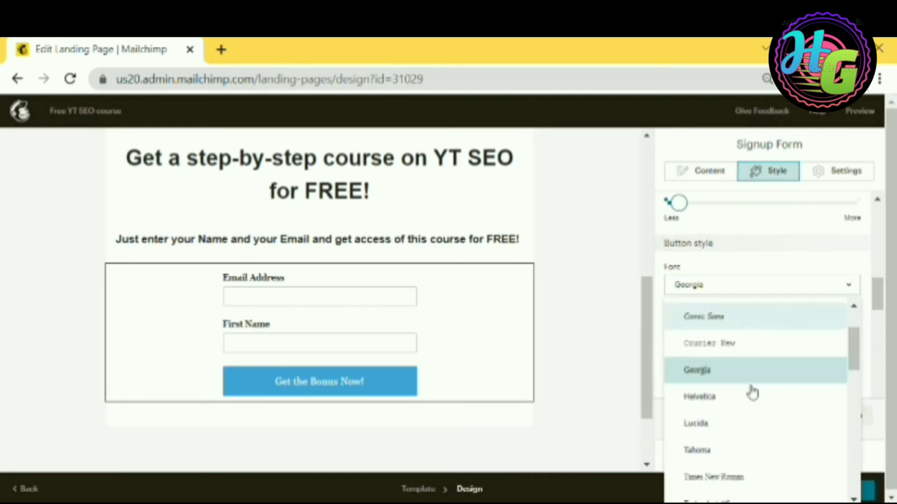
click(753, 393)
click(726, 329)
click(696, 304)
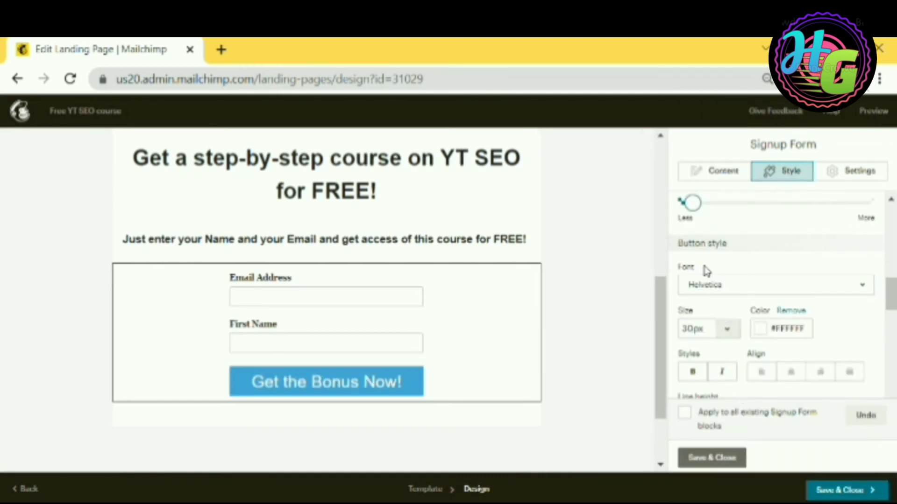
Step: Change the signup button's background colour to the brighter blue #2cb1ef and save the form block
scroll(737, 341, down, 4)
scroll(738, 322, down, 3)
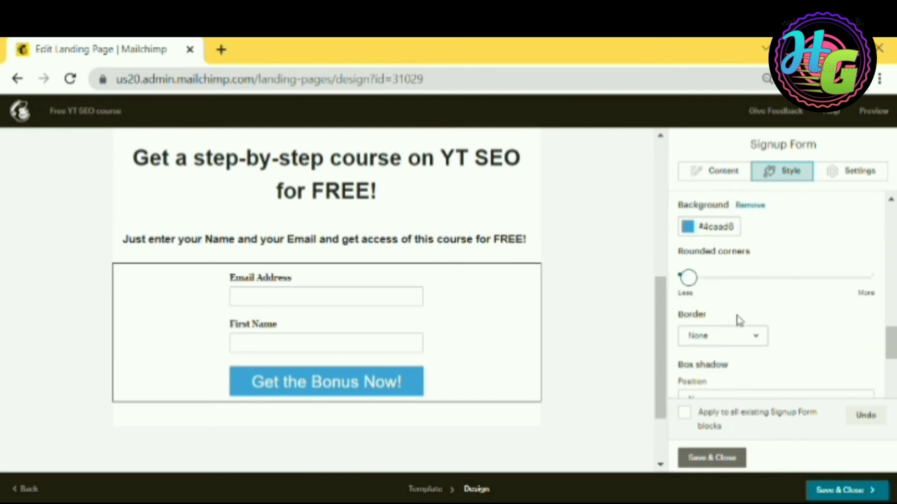
click(687, 224)
click(752, 218)
click(812, 247)
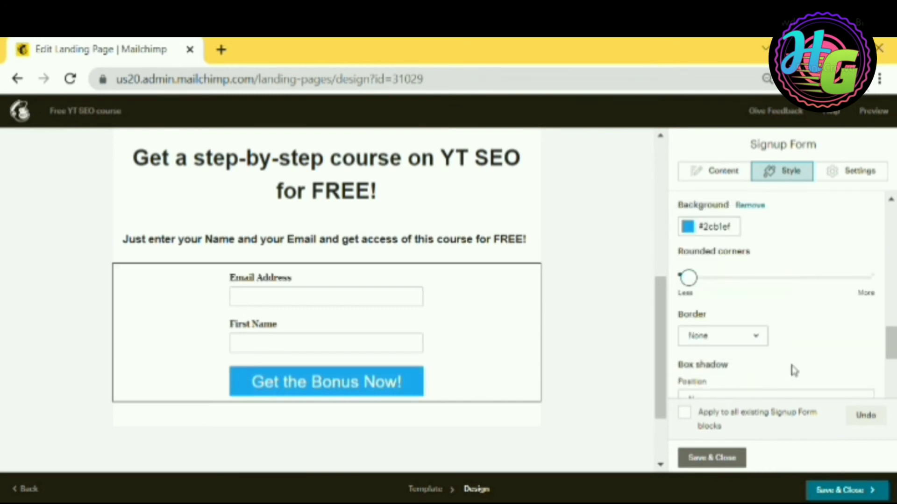
scroll(789, 357, down, 3)
click(725, 457)
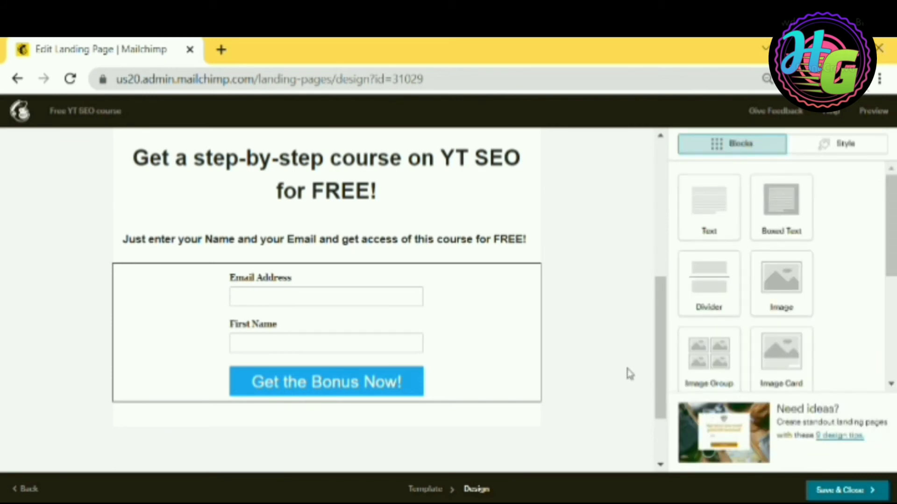
click(631, 374)
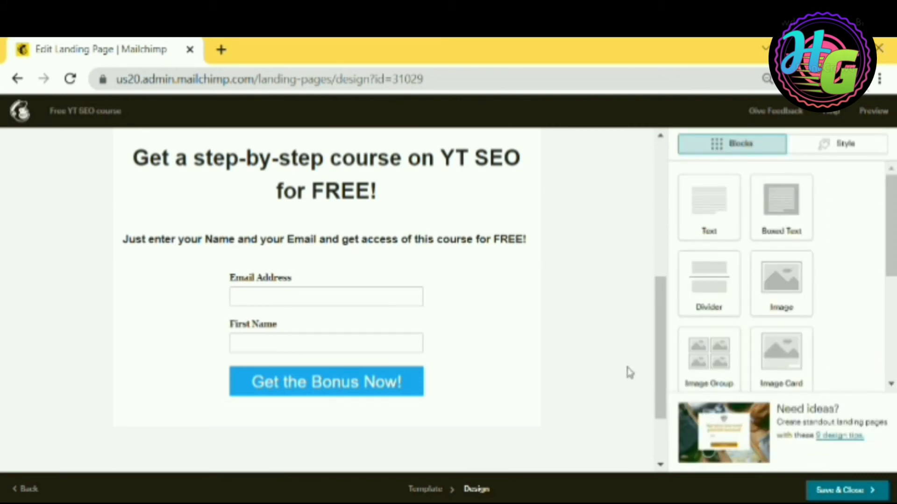
Step: Reopen the signup form block for editing and choose a confirmation message as what visitors are sent to after submitting the form
scroll(629, 367, down, 2)
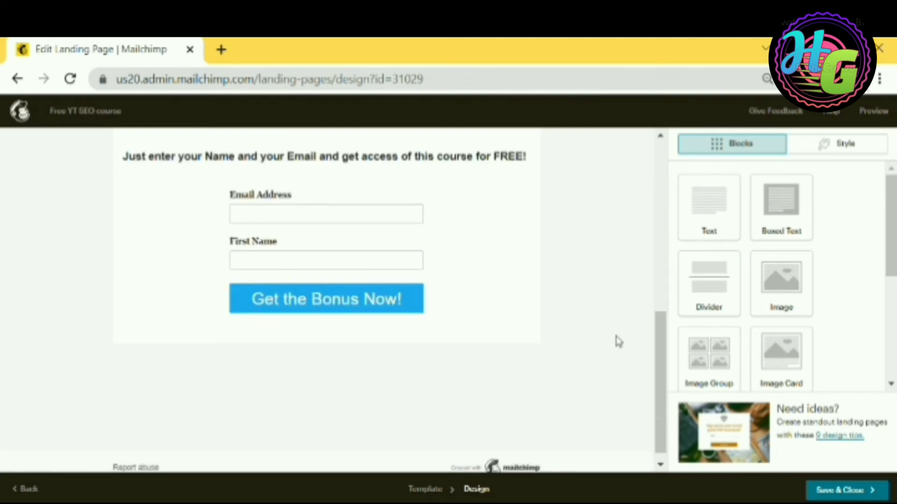
mouse_move(360, 314)
click(499, 197)
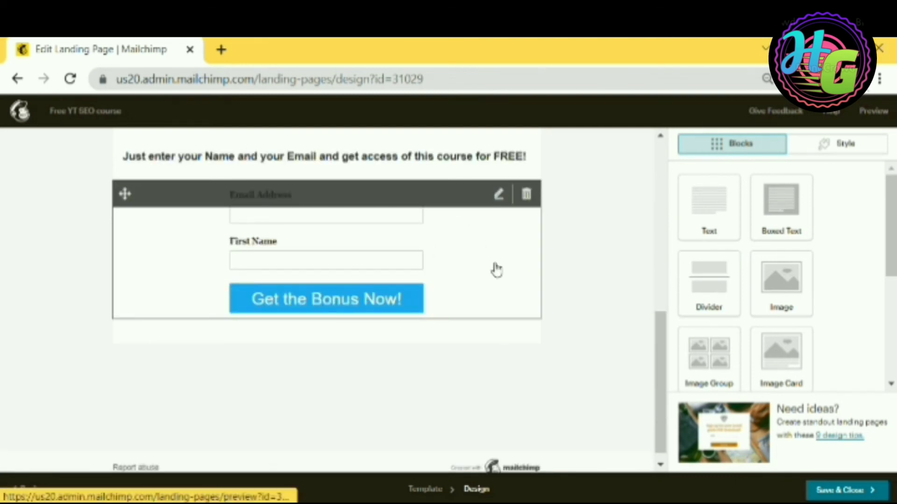
scroll(742, 322, down, 2)
scroll(743, 324, down, 5)
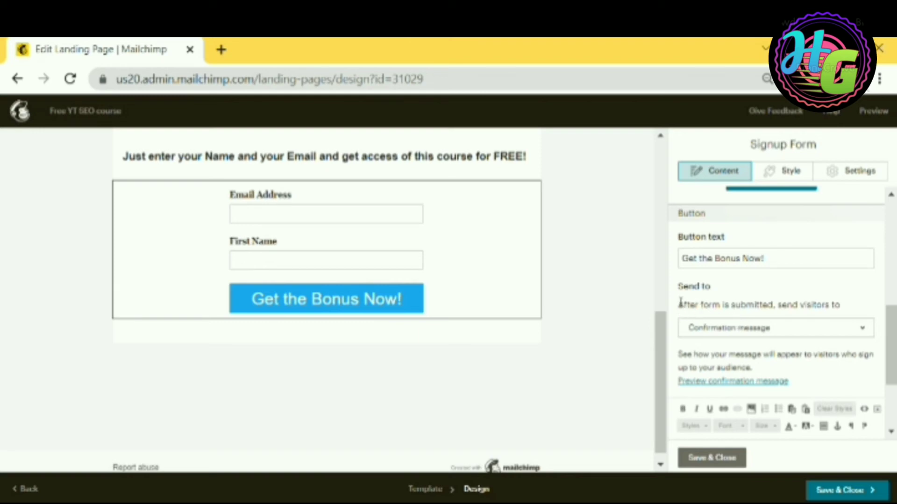
drag(680, 302, 841, 310)
click(817, 310)
click(753, 329)
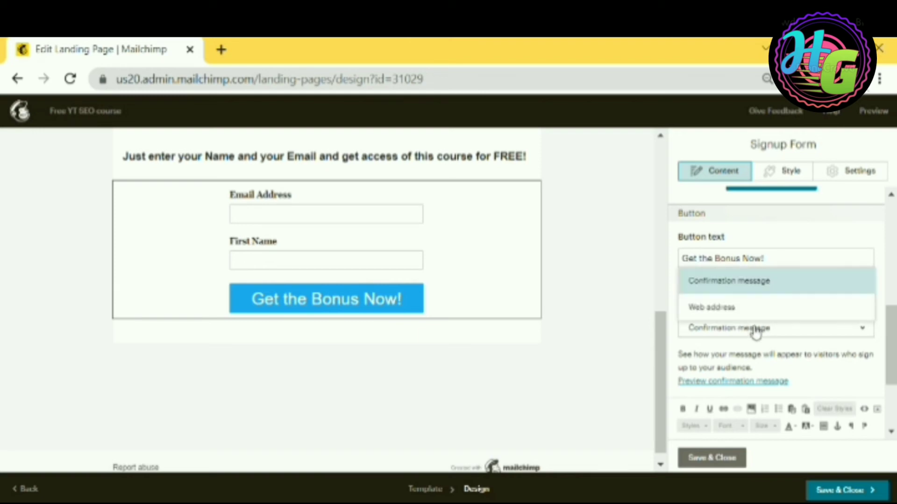
click(756, 283)
scroll(771, 357, down, 2)
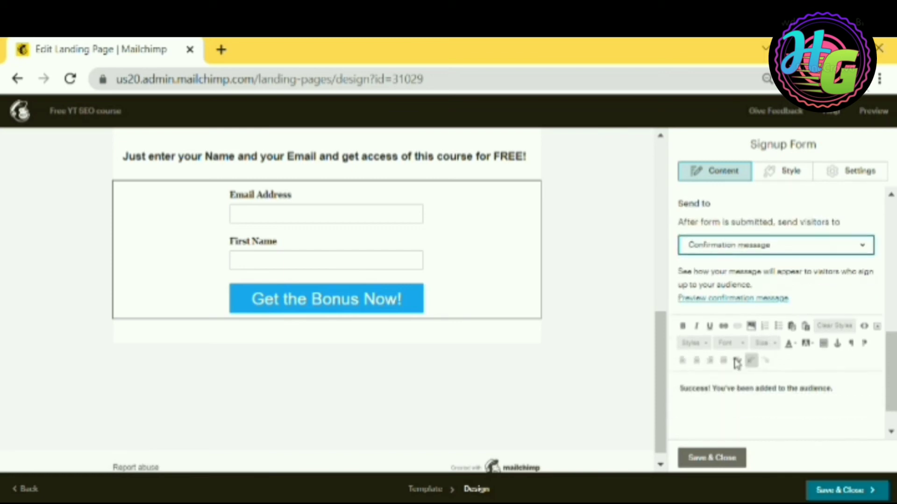
Step: Change the confirmation message to "Success! We have got your confirmation and we will share the course Access link in your email within 24 hours" at size 24
drag(835, 388, 712, 389)
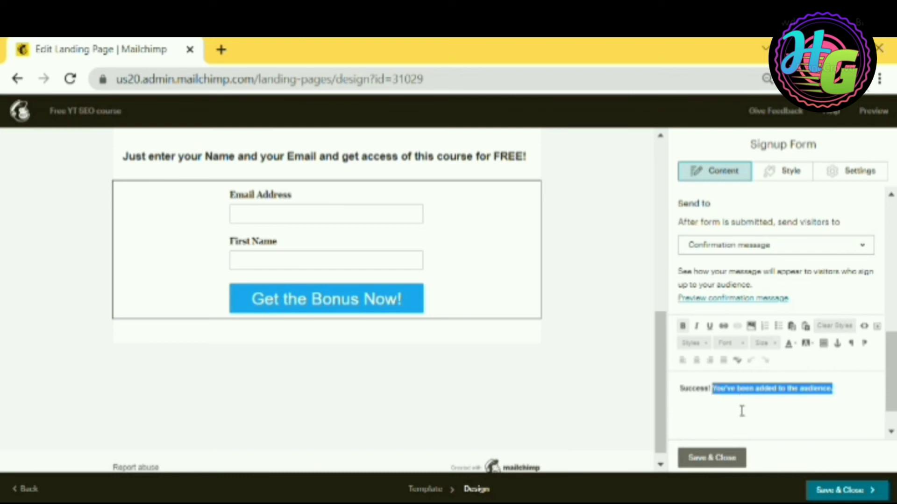
text(We ha)
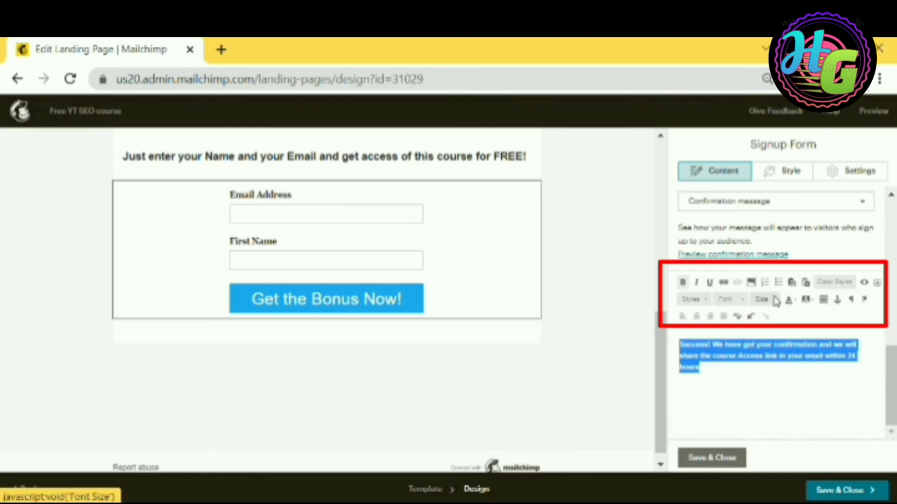
click(766, 299)
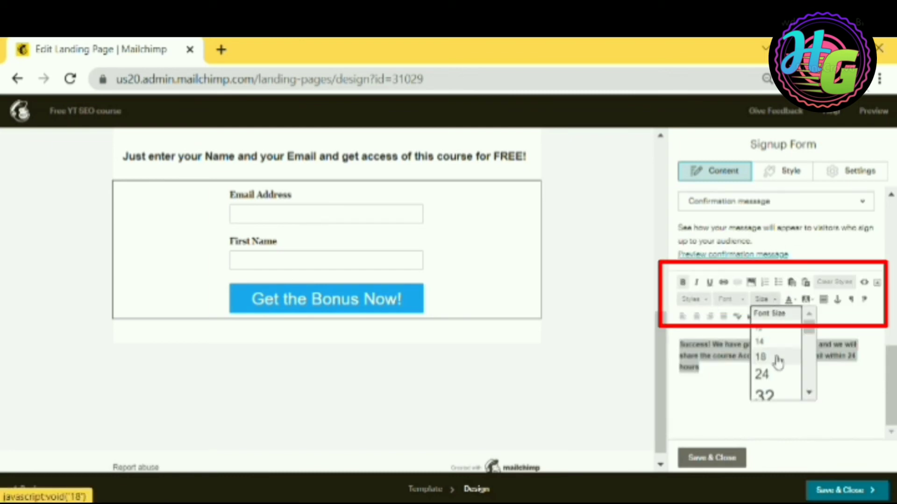
click(763, 373)
click(836, 416)
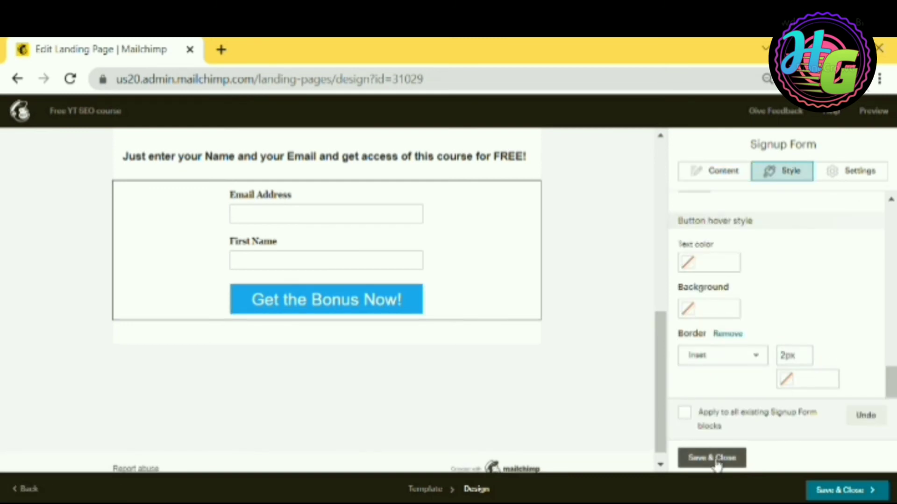
Step: Save the signup form block, and save and close the landing page design
click(712, 457)
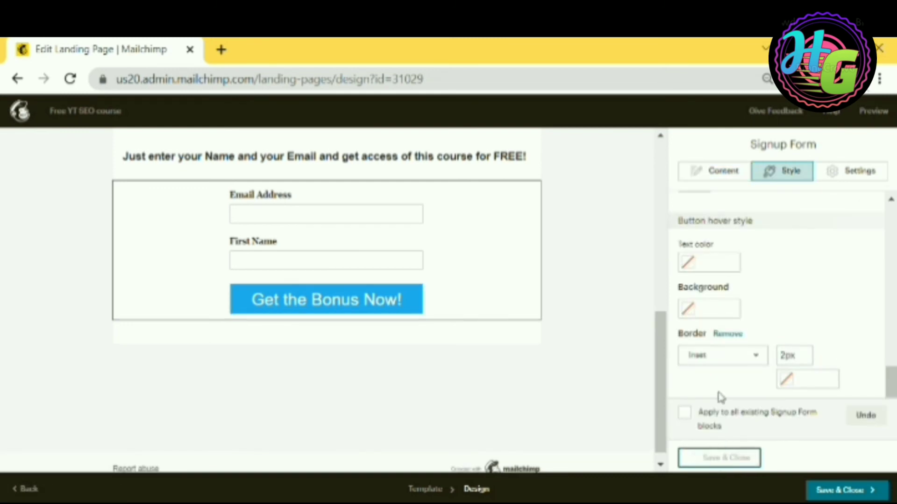
click(839, 490)
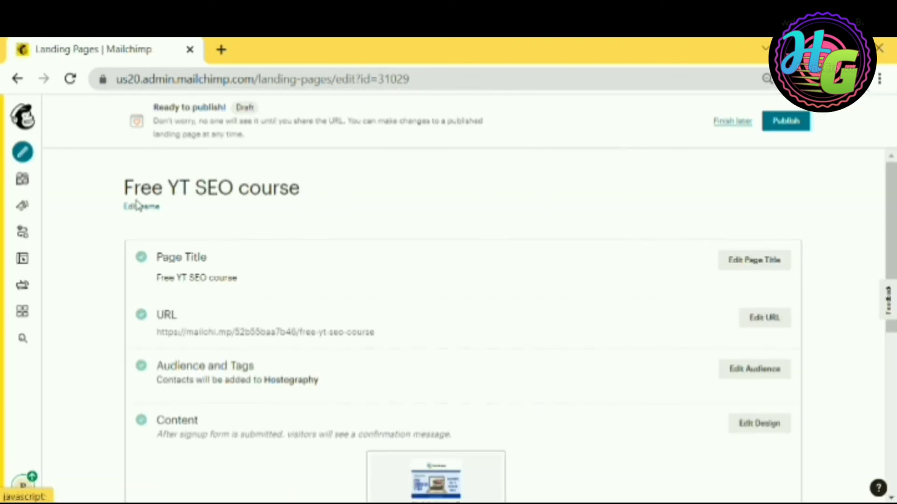
Step: Review the landing page's name, page title, URL, audience and content settings before publishing
drag(123, 187, 316, 192)
click(268, 212)
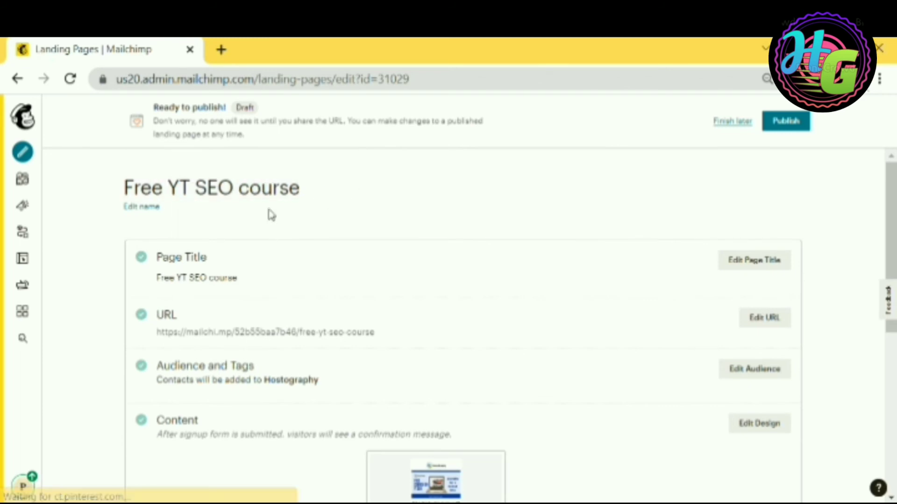
scroll(189, 241, down, 2)
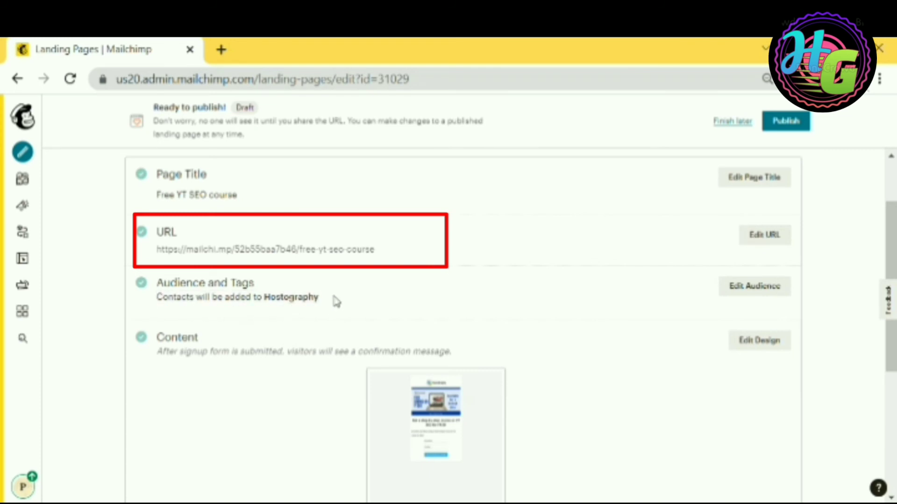
scroll(388, 321, down, 2)
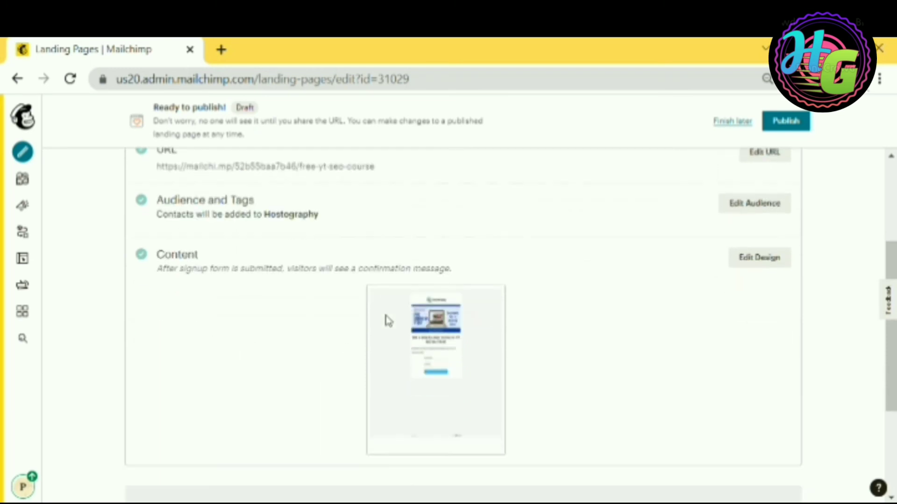
Step: Preview the whole landing page in both the desktop and mobile layouts
mouse_move(470, 360)
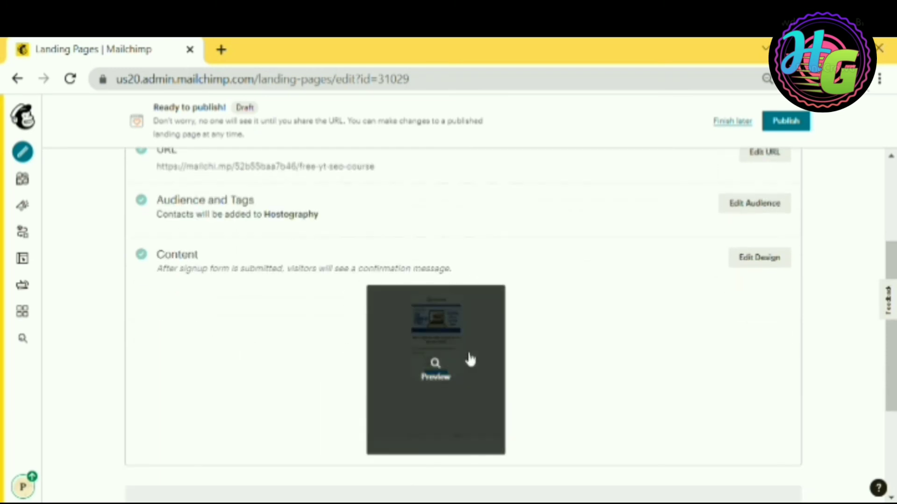
click(435, 375)
scroll(682, 276, down, 5)
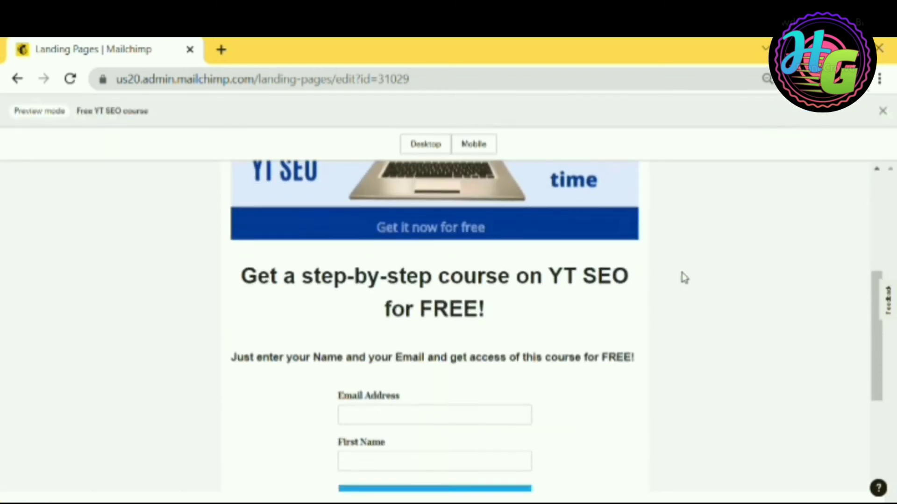
scroll(679, 278, down, 3)
scroll(676, 280, up, 8)
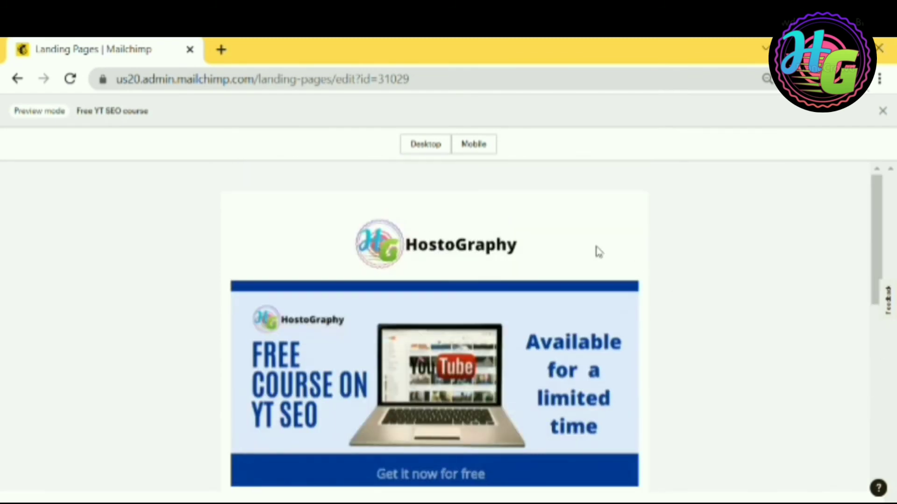
click(475, 145)
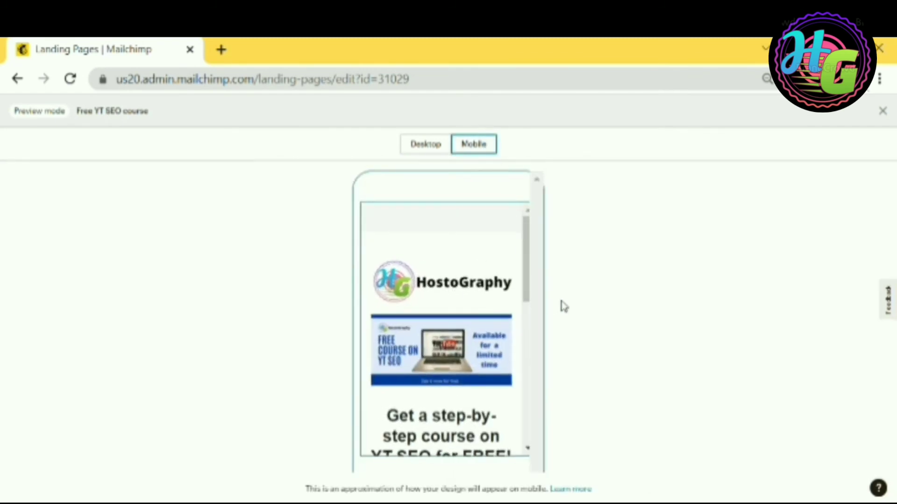
scroll(457, 327, down, 10)
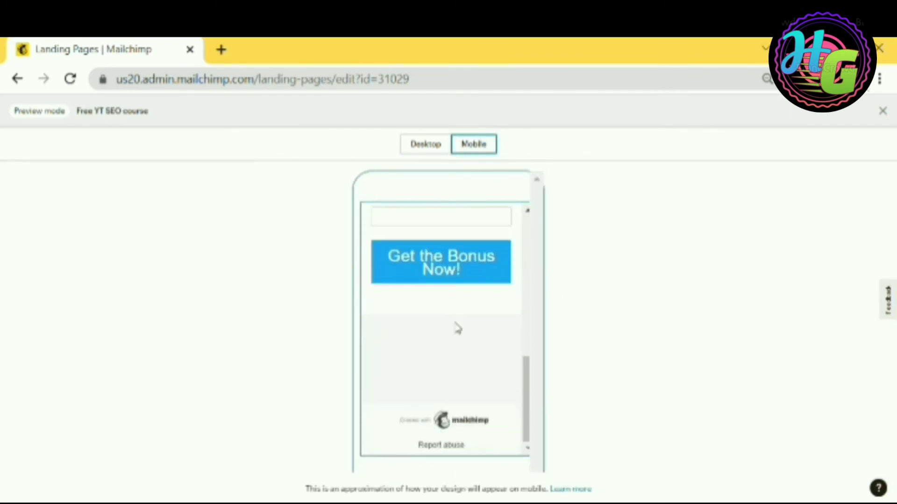
Step: Switch the landing page preview back to the desktop layout and return to the page's settings overview
scroll(456, 327, up, 10)
click(436, 147)
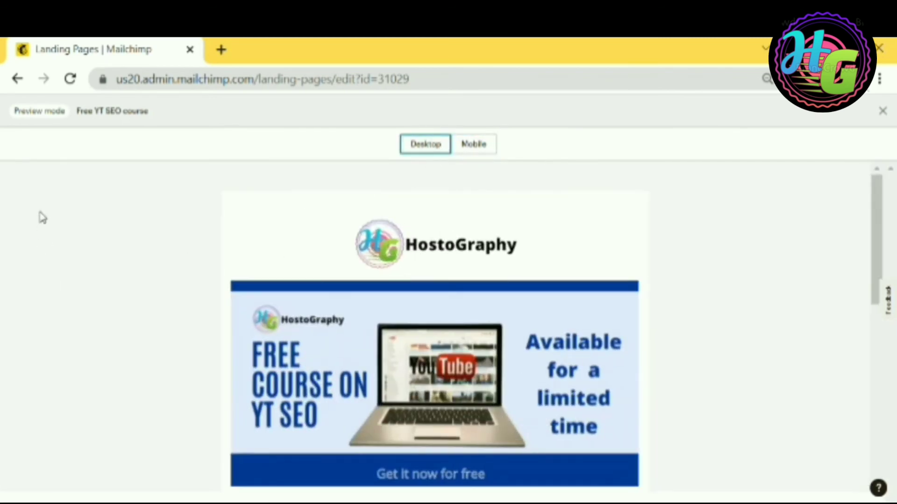
click(17, 78)
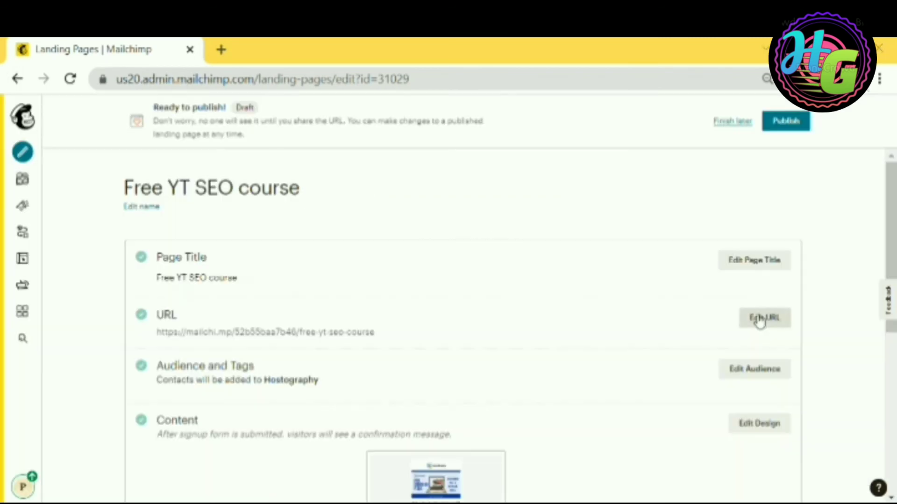
Step: Review the landing page's custom and Mailchimp domain options, try saving the free-yt-seo-course URL, and leave the URL settings
click(775, 322)
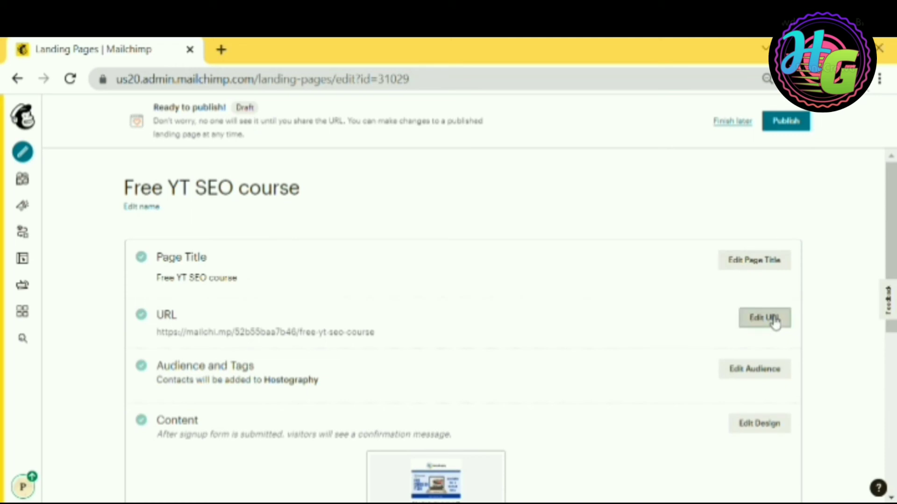
scroll(232, 354, down, 2)
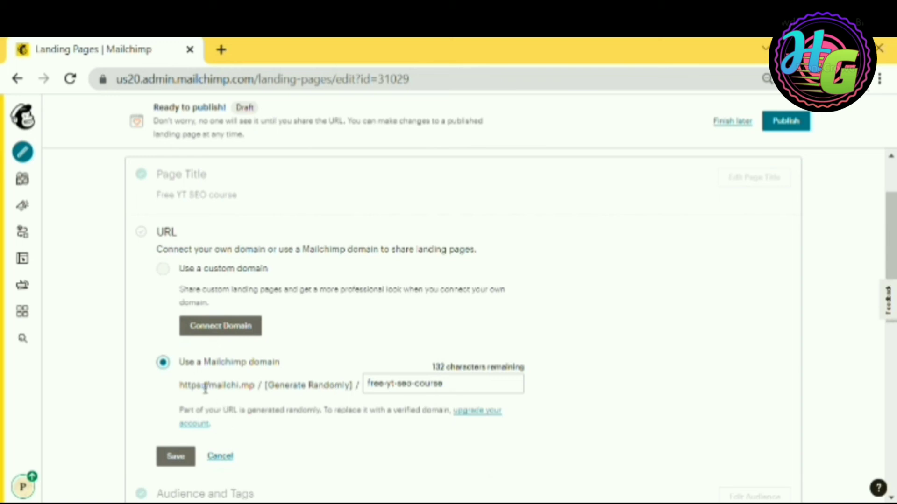
scroll(374, 380, down, 2)
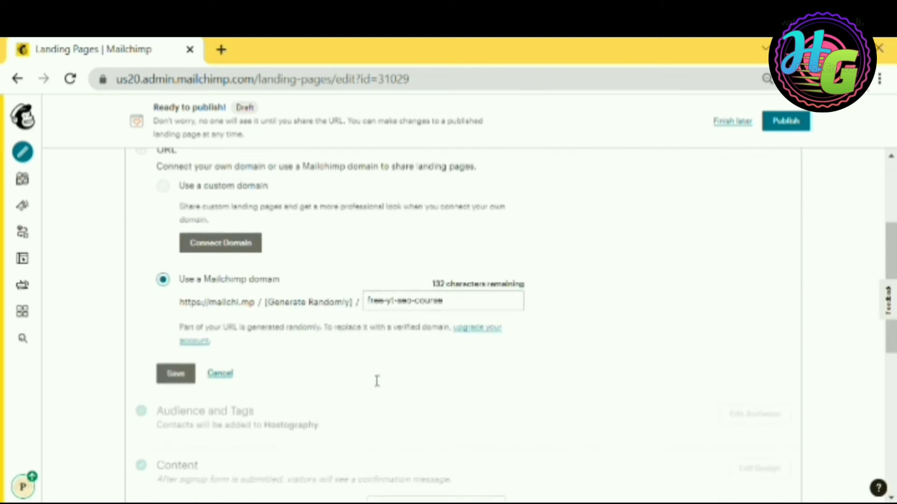
click(180, 373)
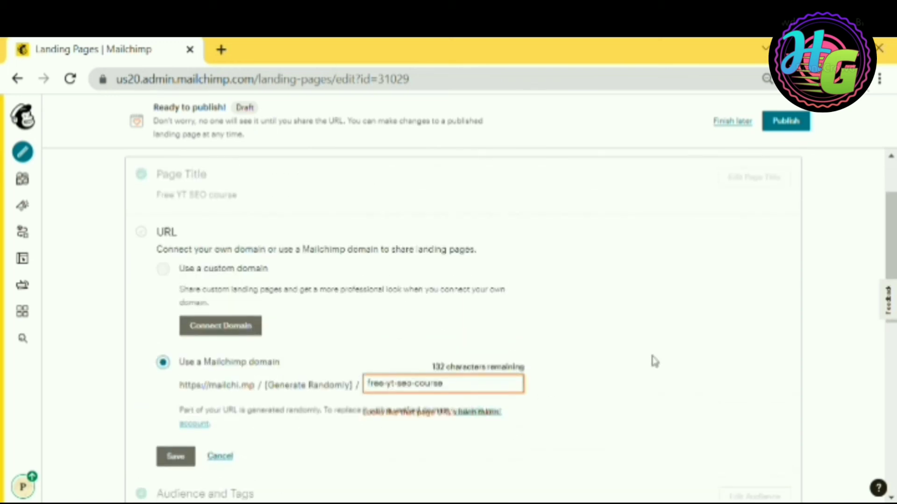
click(195, 456)
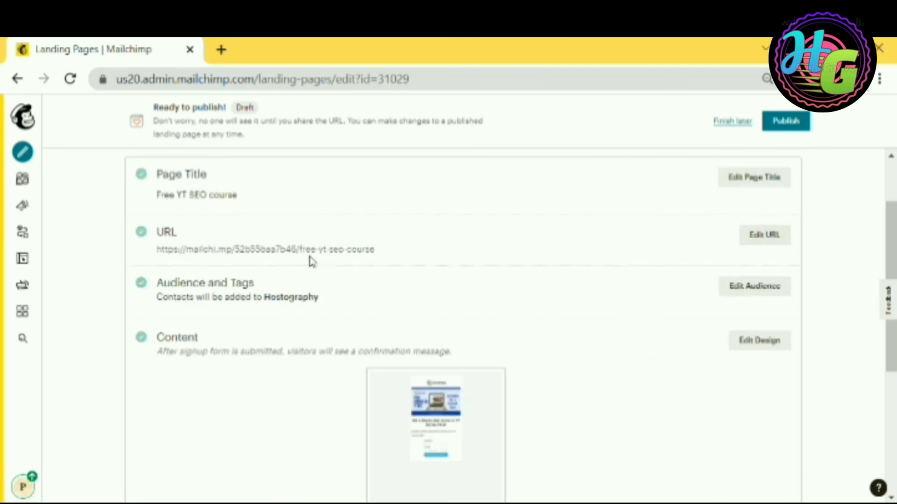
Step: Publish the landing page and open its live link in a new browser tab
scroll(771, 232, up, 2)
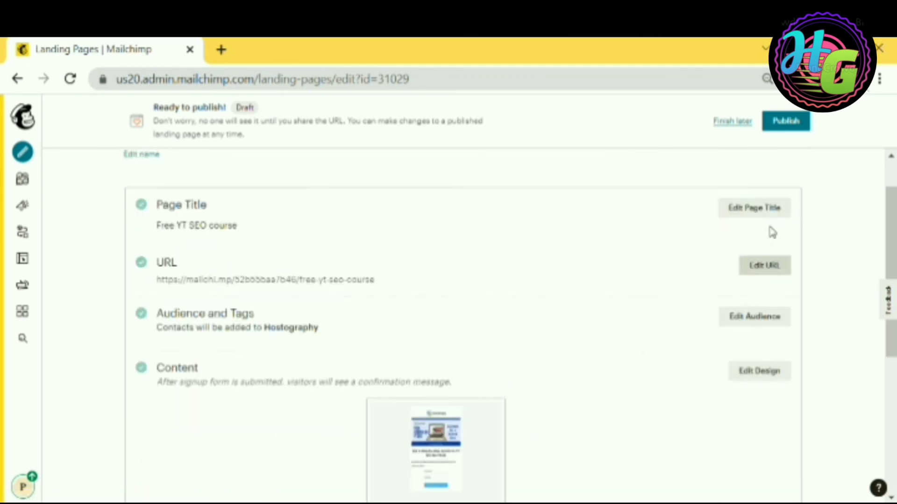
click(787, 122)
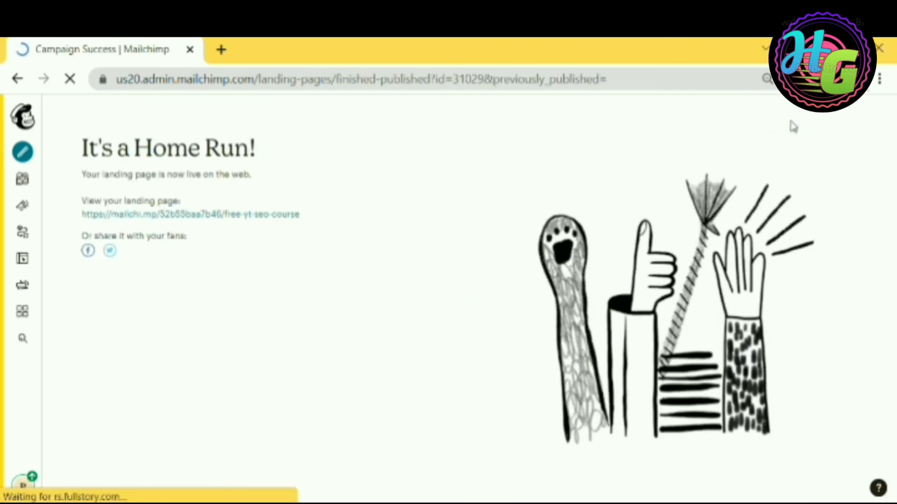
right_click(297, 215)
click(312, 224)
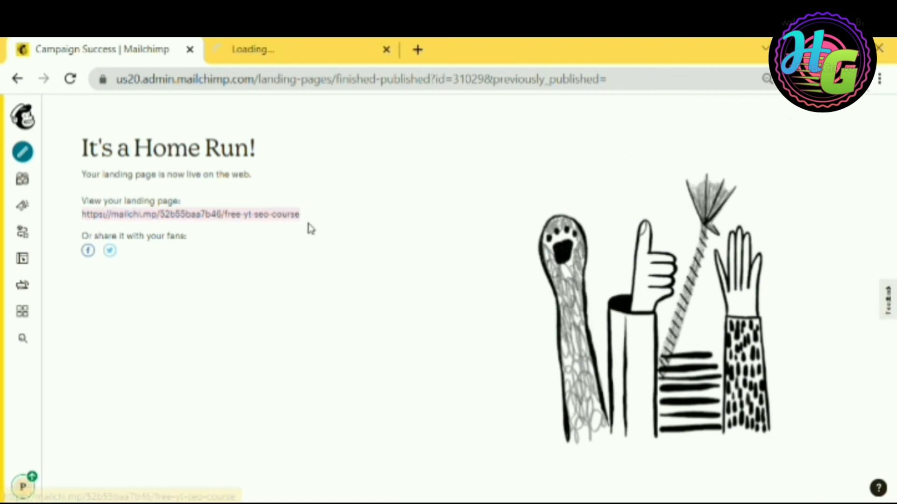
click(296, 52)
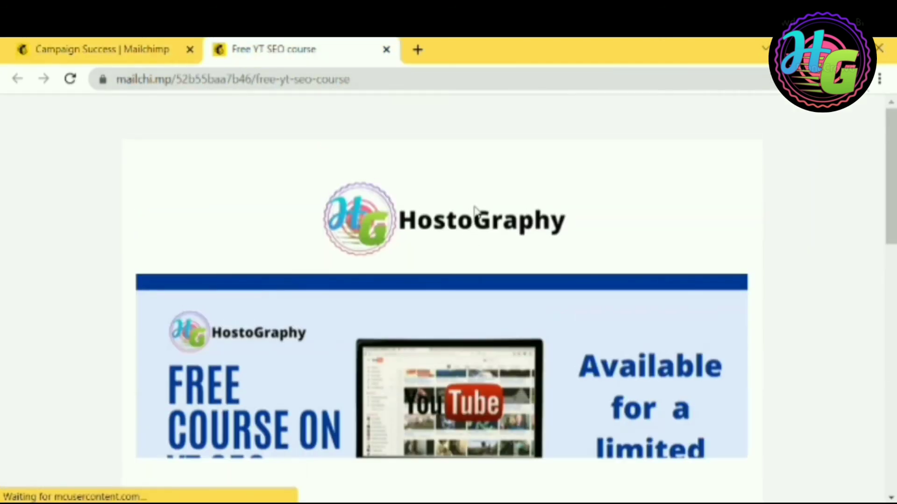
Step: Look through the live landing page and submit its signup form with an email address and first name
scroll(535, 220, down, 10)
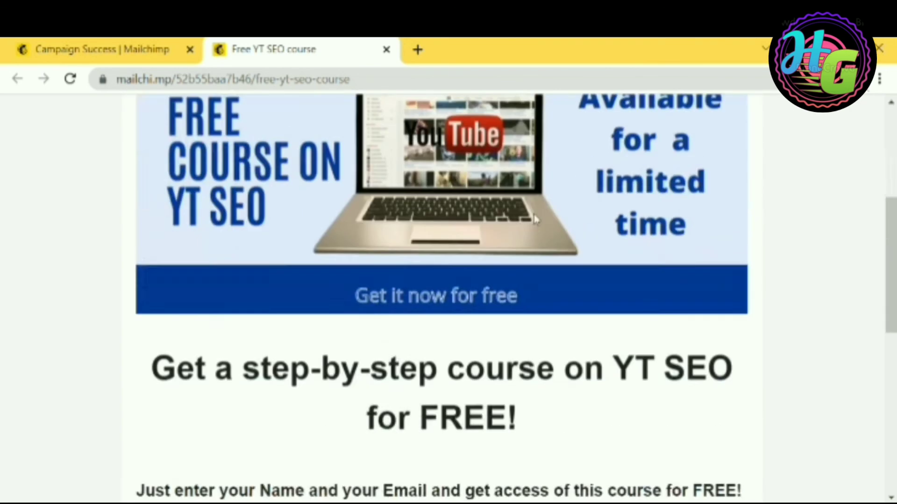
scroll(531, 227, up, 6)
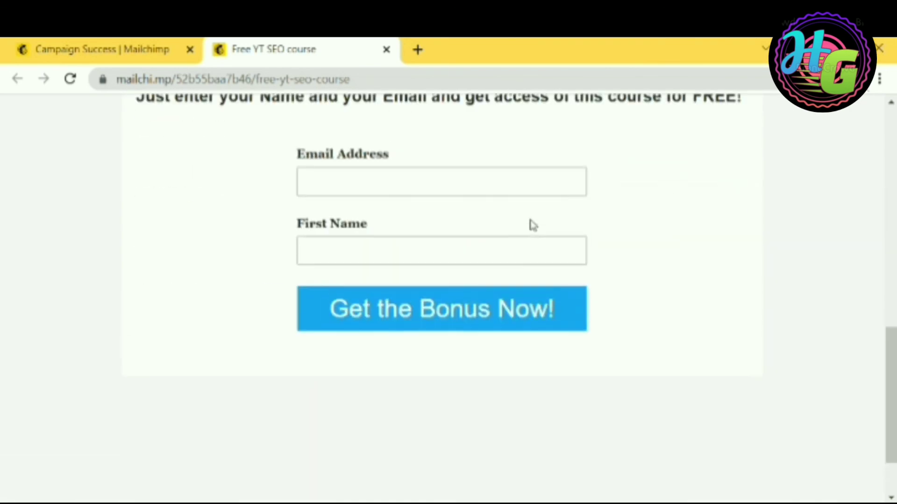
scroll(509, 225, down, 6)
scroll(467, 224, up, 2)
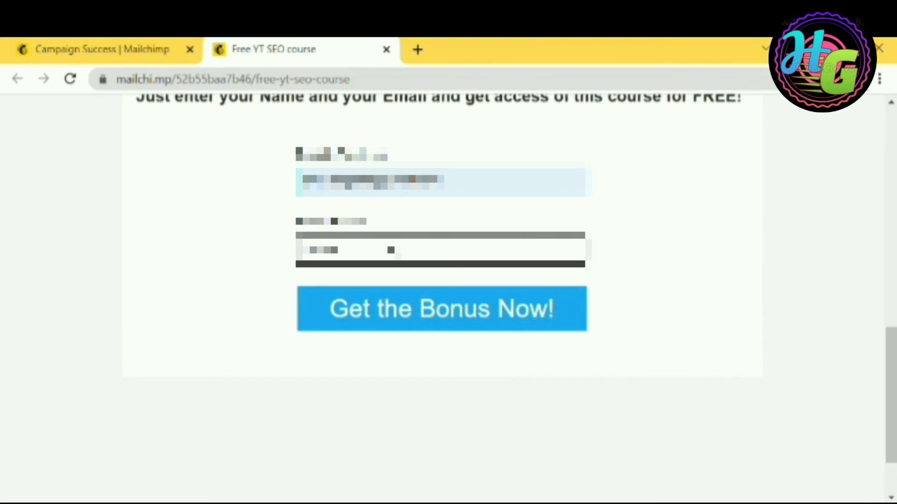
click(423, 310)
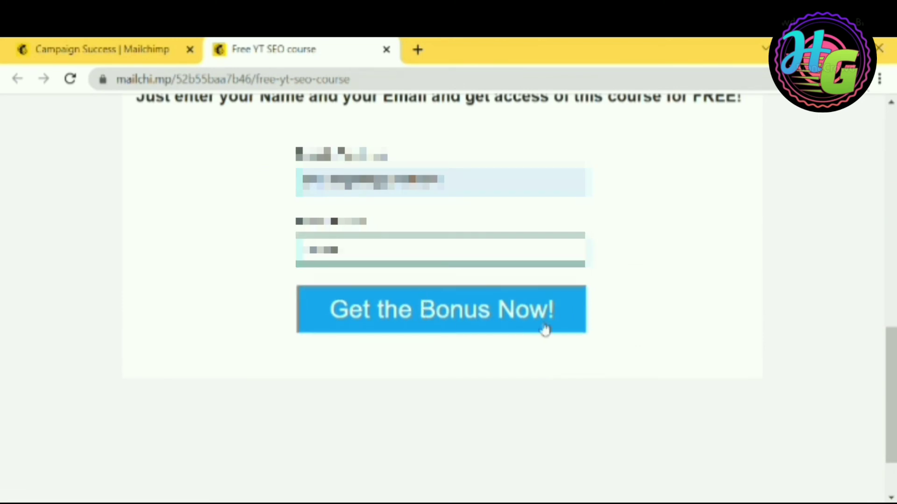
Step: Examine the live page after the signup and highlight the confirmation message shown in place of the form
scroll(607, 318, up, 1)
scroll(485, 232, up, 12)
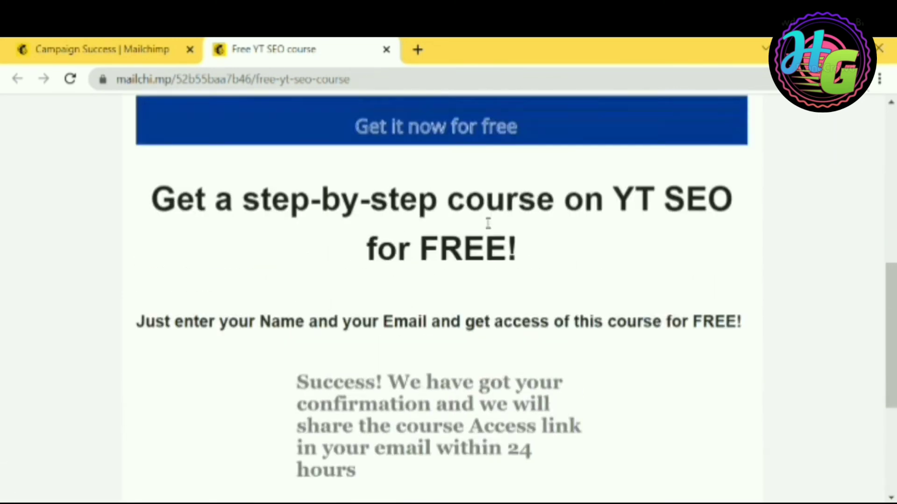
scroll(490, 203, down, 12)
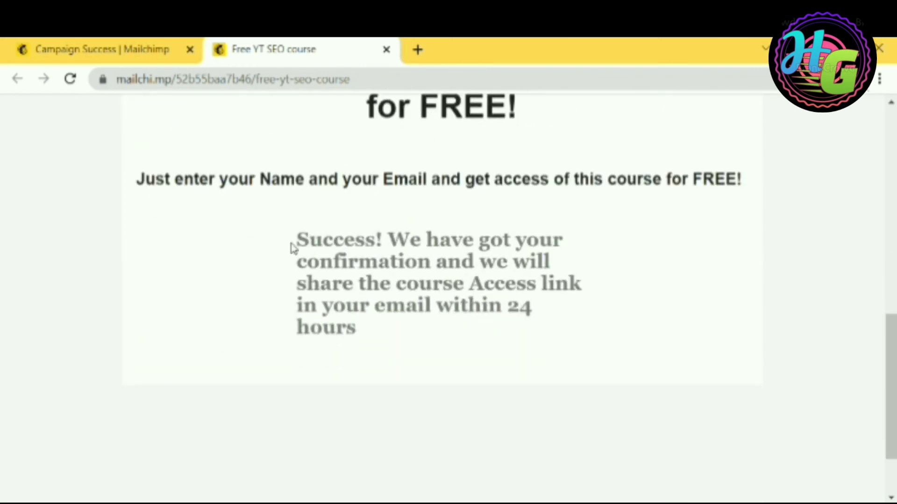
drag(296, 241, 457, 327)
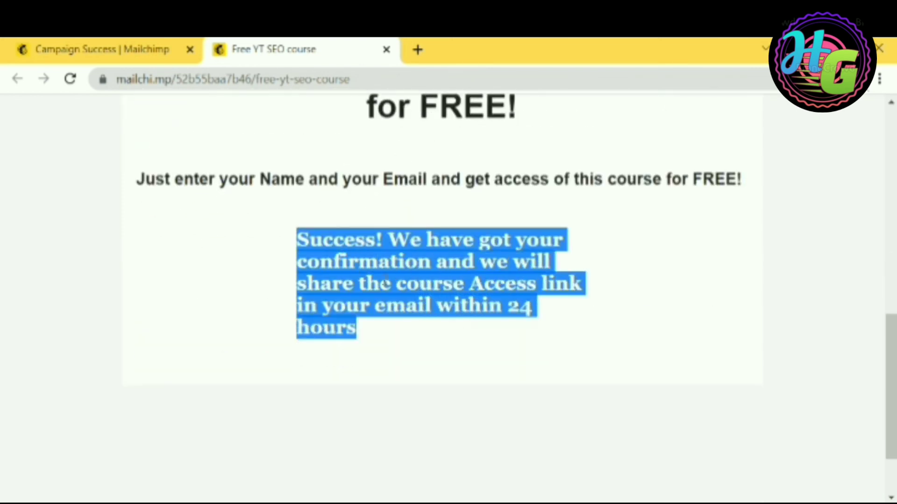
scroll(437, 344, down, 2)
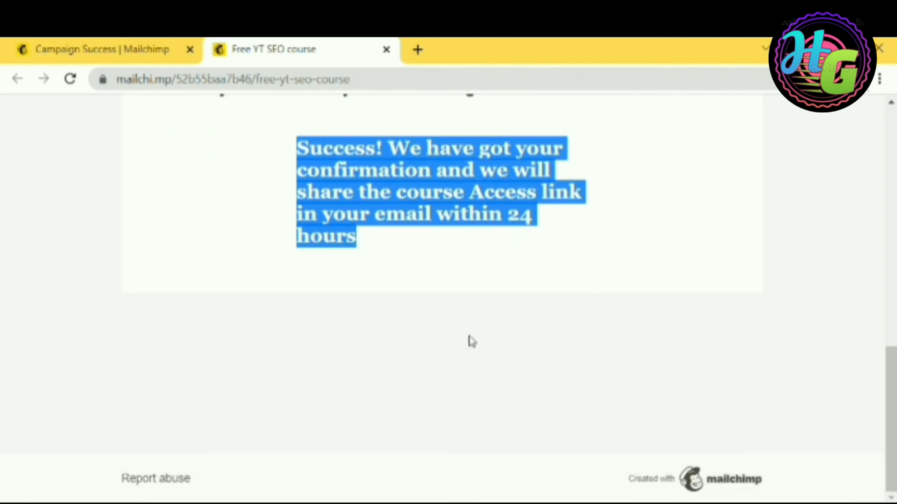